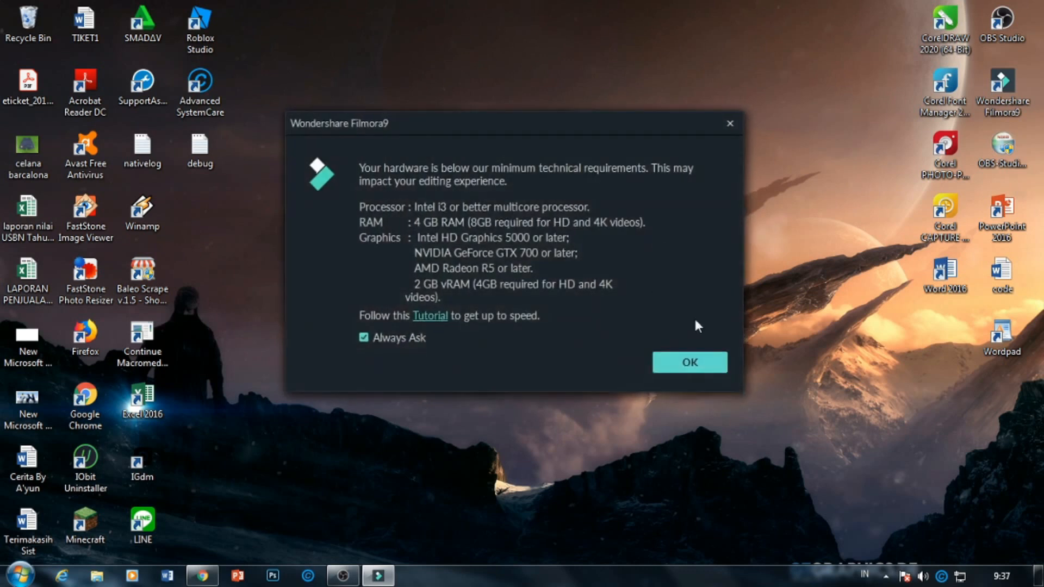
Dismiss the hardware requirements notice and start a new empty project.
{"action": "left_click", "coordinate": [695, 359]}
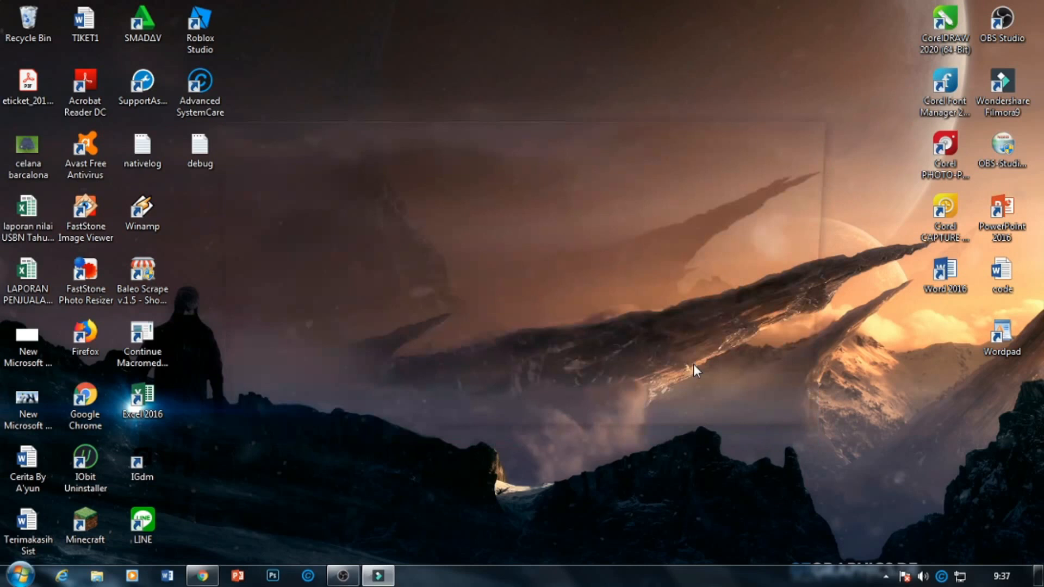
{"action": "left_click", "coordinate": [315, 320]}
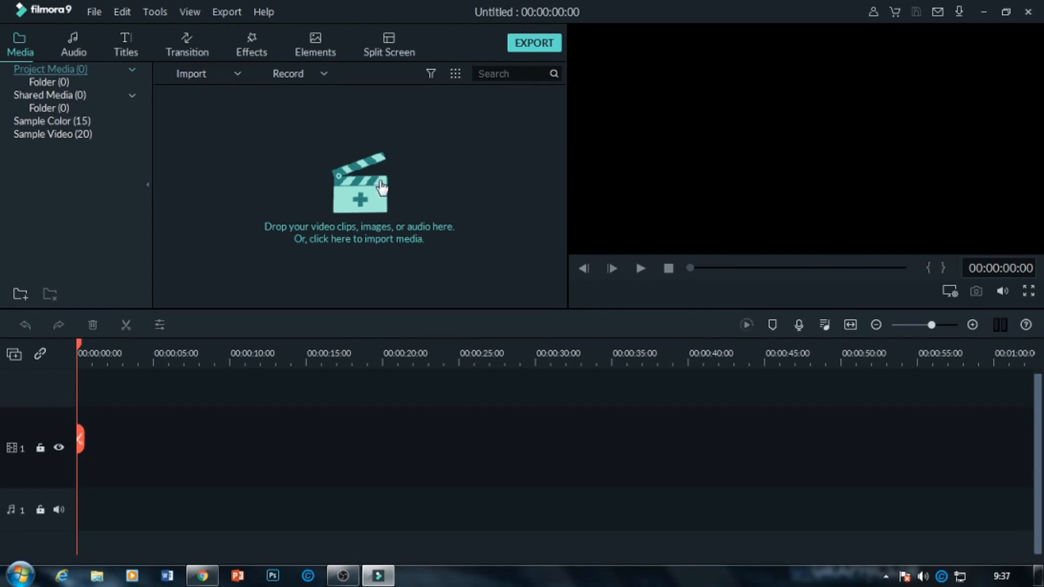
{"action": "left_click", "coordinate": [30, 133]}
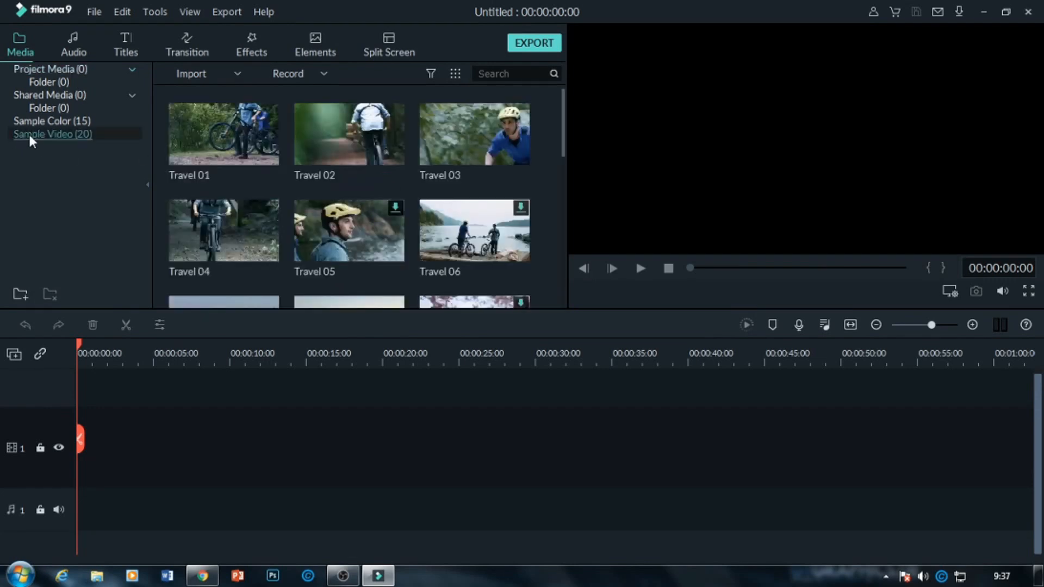
{"action": "left_click", "coordinate": [46, 66]}
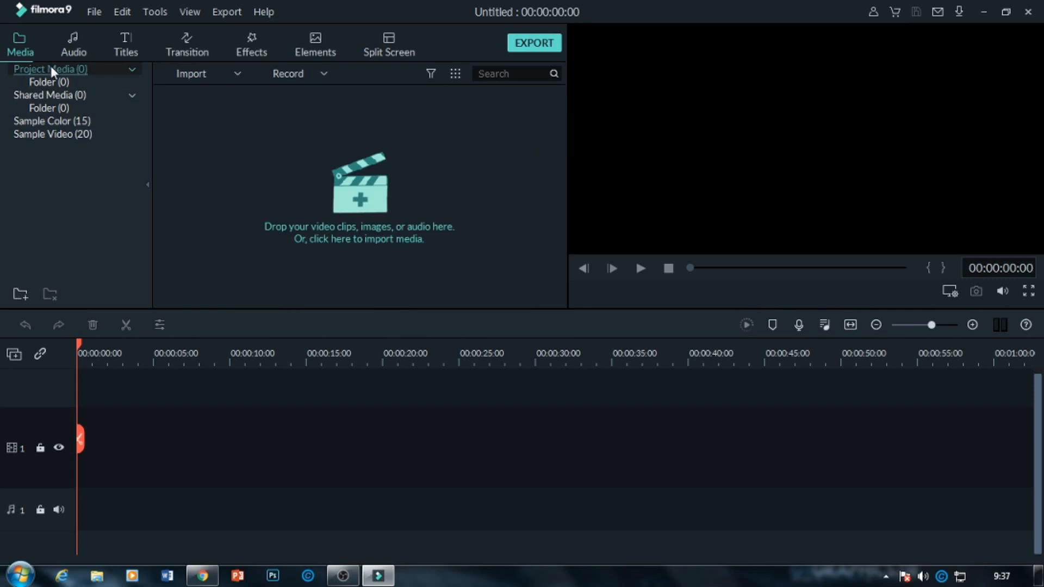
Add the Default Title to the start of video track 1.
{"action": "left_click", "coordinate": [125, 51]}
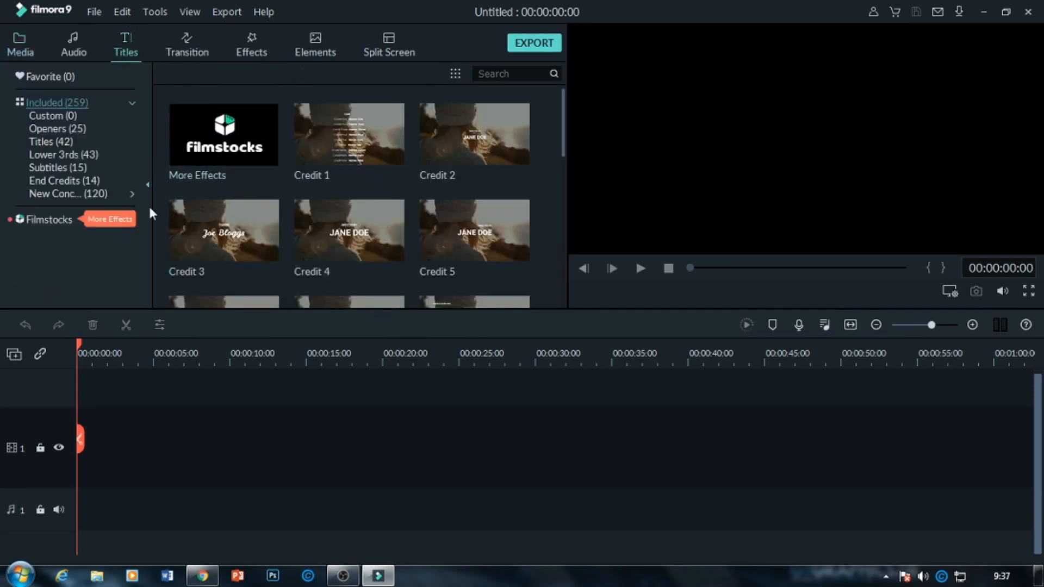
{"action": "left_click", "coordinate": [51, 142]}
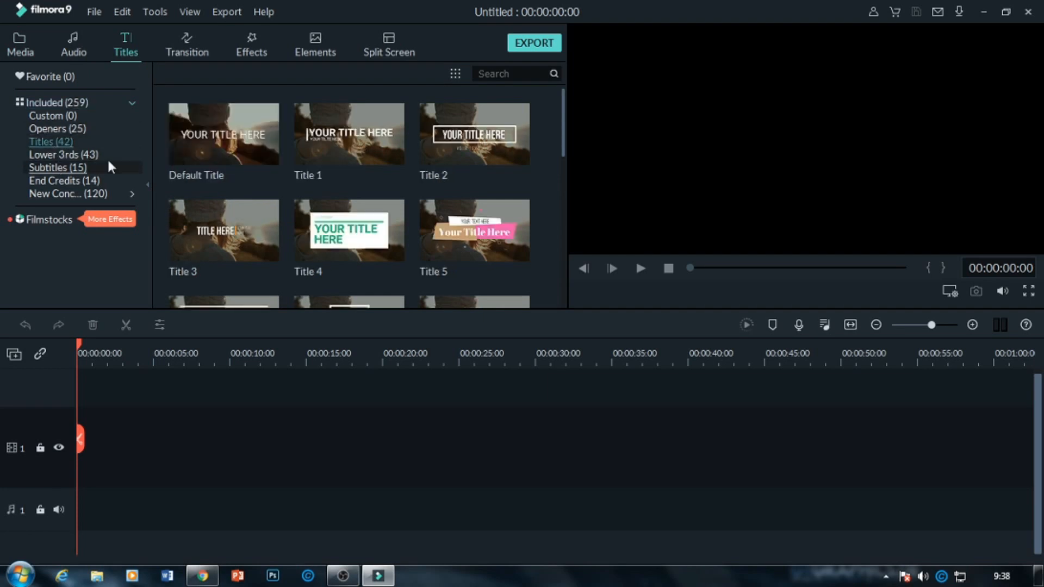
{"action": "left_click_drag", "start_coordinate": [247, 142], "coordinate": [84, 426]}
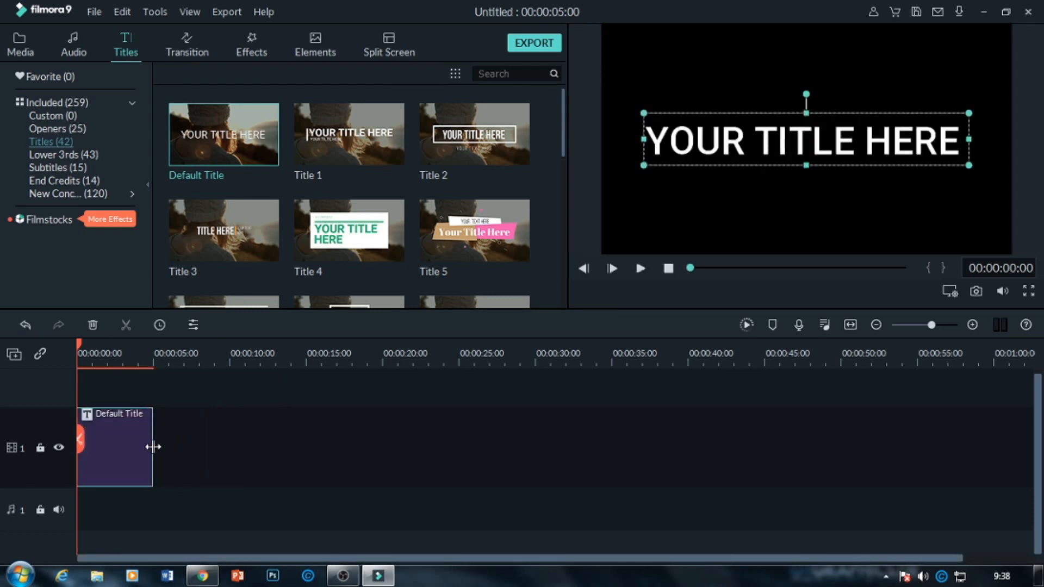
Set the title clip's duration to 00:00:01:20.
{"action": "right_click", "coordinate": [137, 444]}
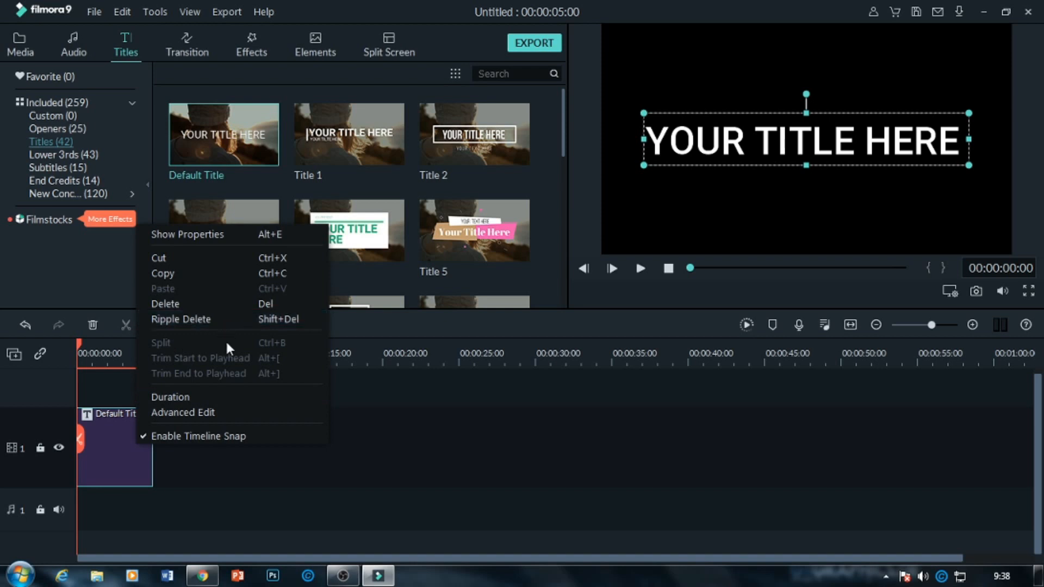
{"action": "left_click", "coordinate": [194, 396]}
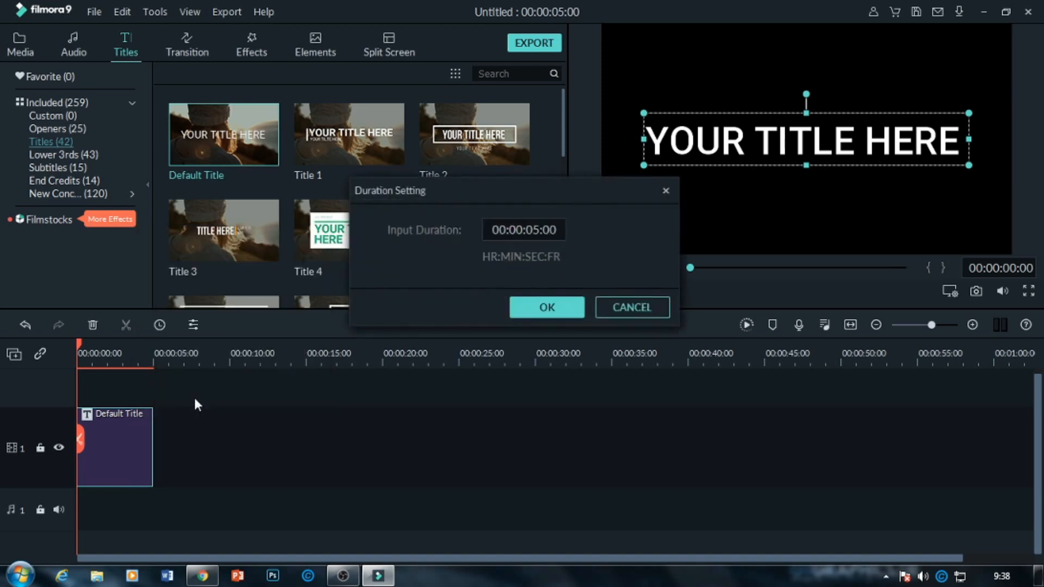
{"action": "left_click", "coordinate": [537, 231]}
{"action": "left_click", "coordinate": [537, 231]}
{"action": "key", "text": "BackSpace"}
{"action": "type", "text": "1"}
{"action": "key", "text": "BackSpace"}
{"action": "key", "text": "BackSpace"}
{"action": "type", "text": "20"}
{"action": "left_click", "coordinate": [543, 308]}
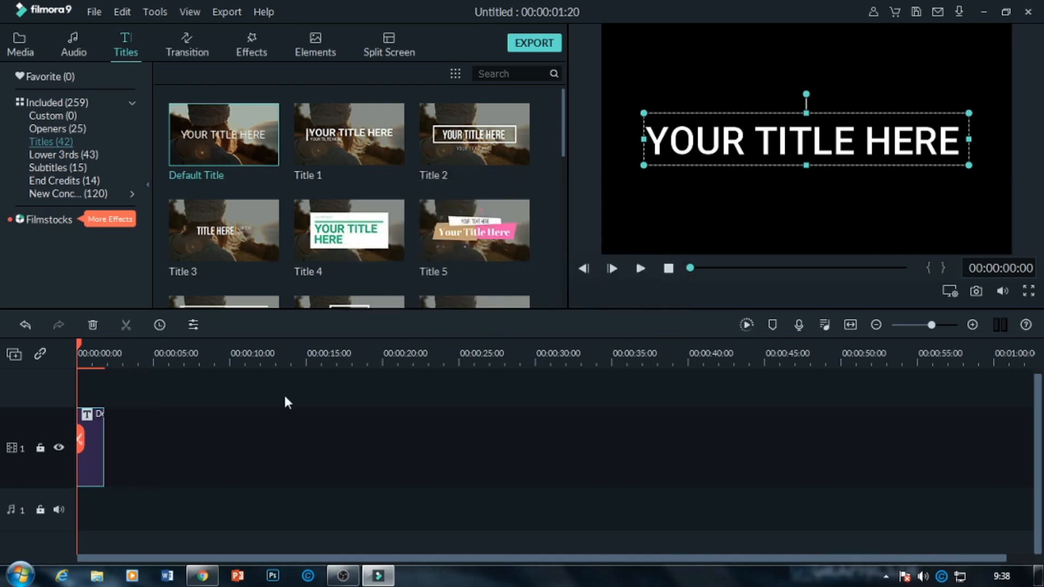
Replace the title clip's placeholder text with "TUTORIAL".
{"action": "left_click_drag", "start_coordinate": [170, 359], "coordinate": [1039, 375]}
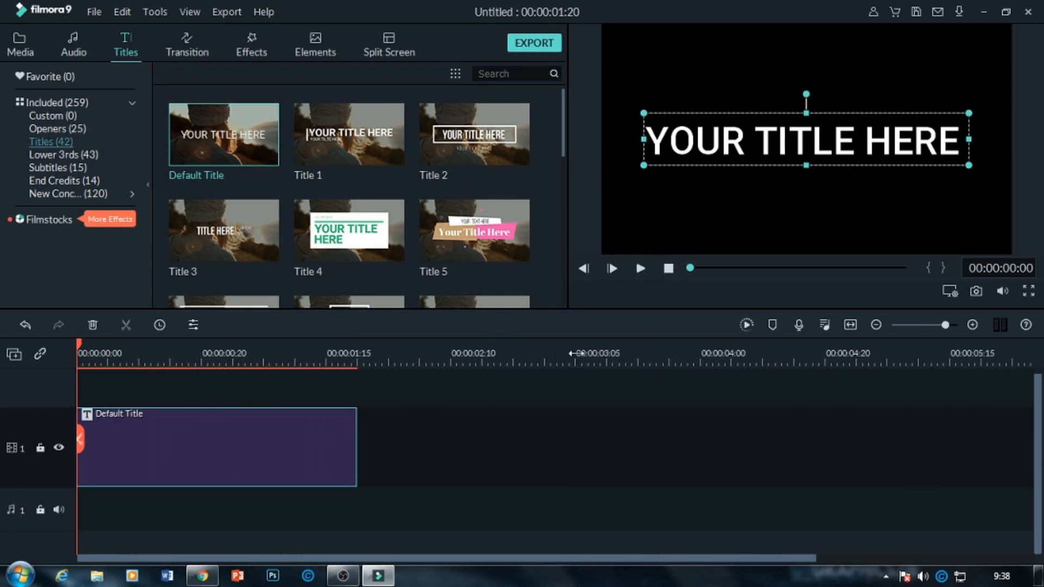
{"action": "left_click_drag", "start_coordinate": [284, 343], "coordinate": [597, 335]}
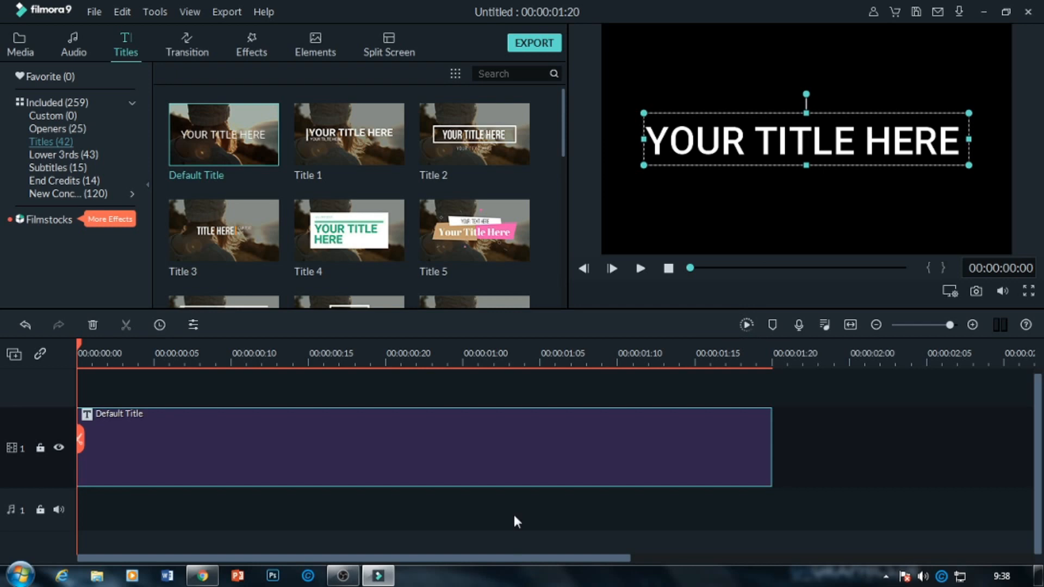
{"action": "double_click", "coordinate": [490, 431]}
{"action": "left_click", "coordinate": [400, 137]}
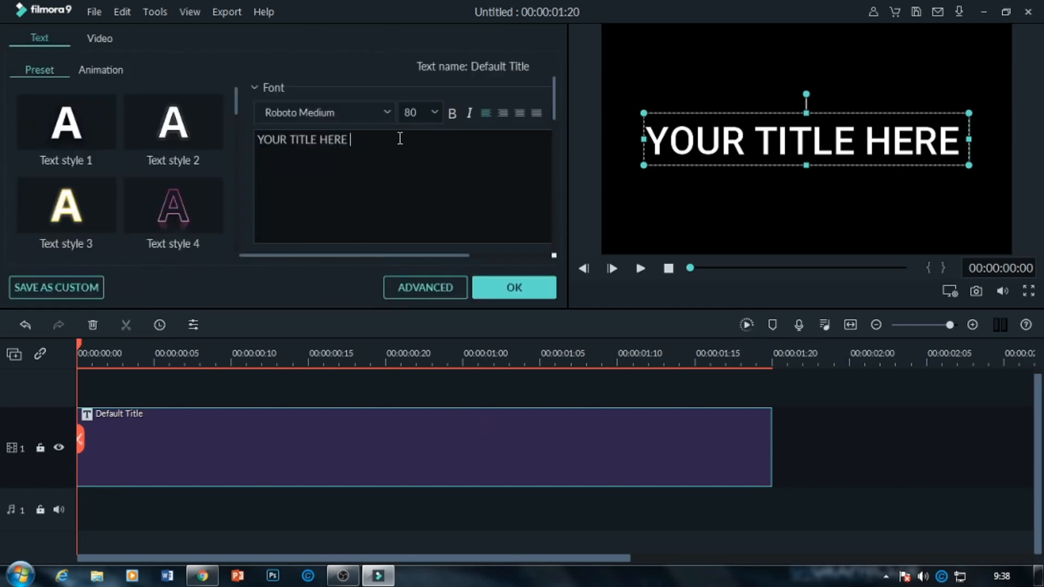
{"action": "key", "text": "BackSpace"}
{"action": "key", "text": "BackSpace"}
{"action": "key", "text": "BackSpace"}
{"action": "key", "text": "BackSpace"}
{"action": "key", "text": "BackSpace"}
{"action": "key", "text": "BackSpace"}
{"action": "key", "text": "BackSpace"}
{"action": "key", "text": "BackSpace"}
{"action": "key", "text": "BackSpace"}
{"action": "key", "text": "BackSpace"}
{"action": "key", "text": "BackSpace"}
{"action": "key", "text": "BackSpace"}
{"action": "key", "text": "BackSpace"}
{"action": "key", "text": "BackSpace"}
{"action": "key", "text": "BackSpace"}
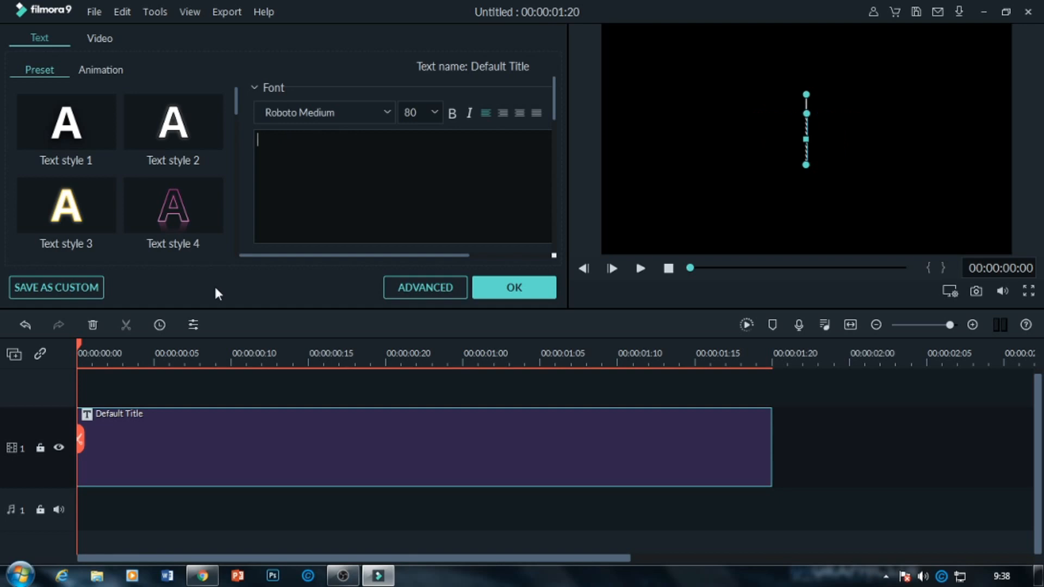
{"action": "type", "text": "TU"}
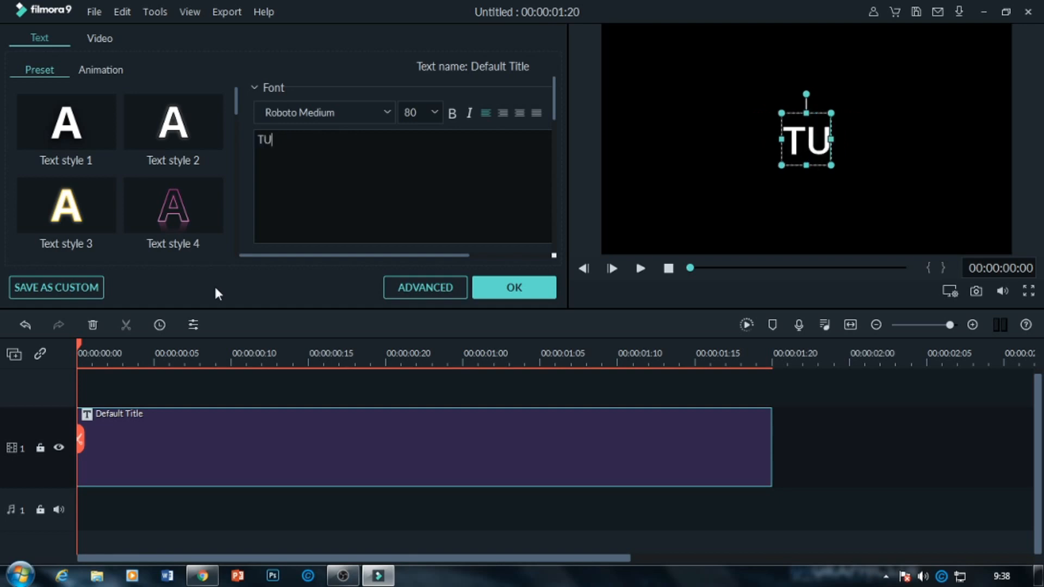
{"action": "type", "text": "TORIAL"}
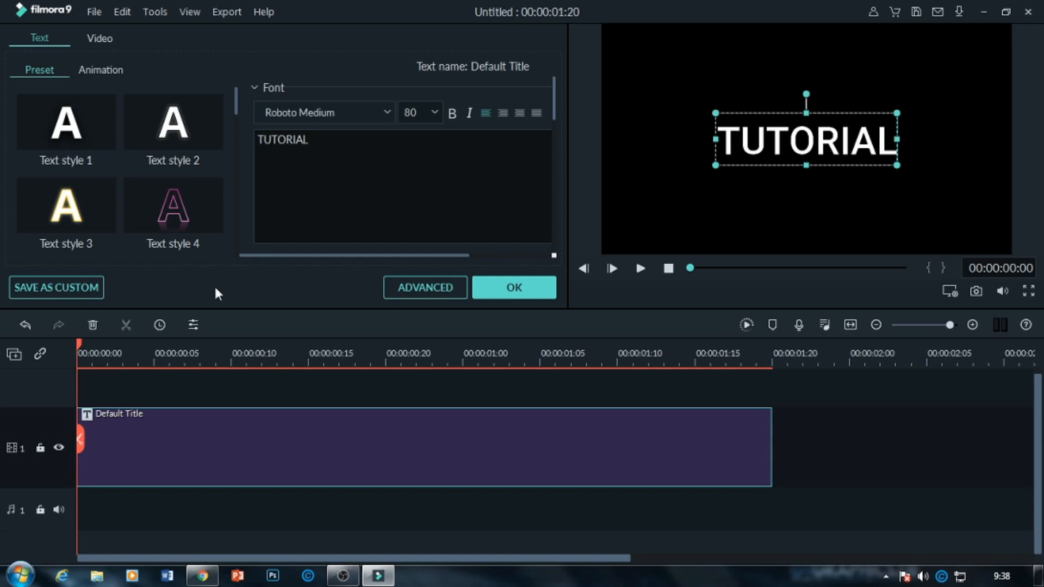
Set the title's font to Impact at size 80.
{"action": "left_click", "coordinate": [390, 112]}
{"action": "left_click", "coordinate": [346, 111]}
{"action": "key", "text": "BackSpace"}
{"action": "key", "text": "BackSpace"}
{"action": "key", "text": "BackSpace"}
{"action": "key", "text": "BackSpace"}
{"action": "key", "text": "BackSpace"}
{"action": "key", "text": "BackSpace"}
{"action": "key", "text": "BackSpace"}
{"action": "key", "text": "BackSpace"}
{"action": "key", "text": "BackSpace"}
{"action": "key", "text": "BackSpace"}
{"action": "key", "text": "BackSpace"}
{"action": "key", "text": "BackSpace"}
{"action": "key", "text": "BackSpace"}
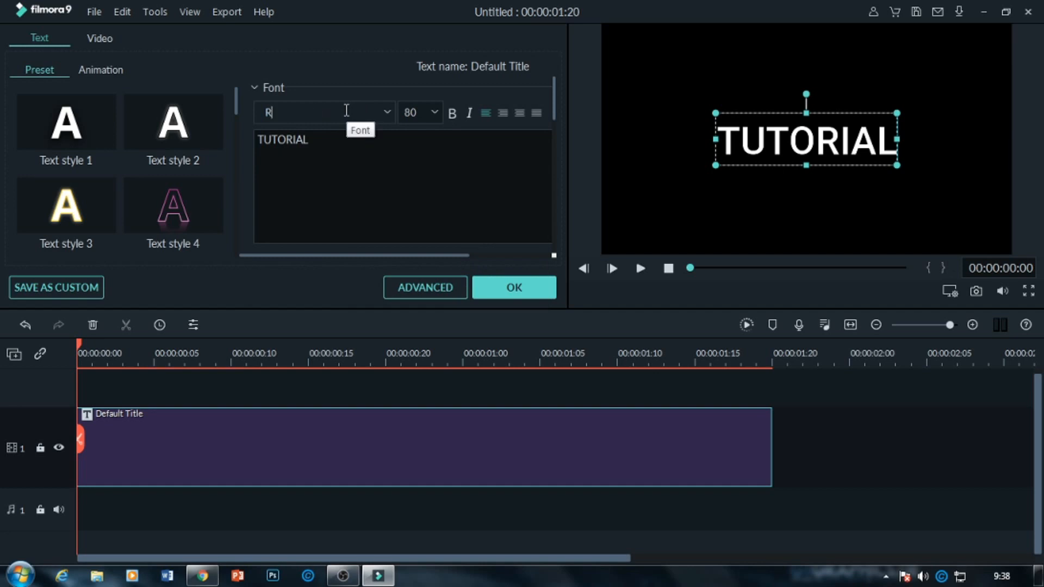
{"action": "type", "text": "im"}
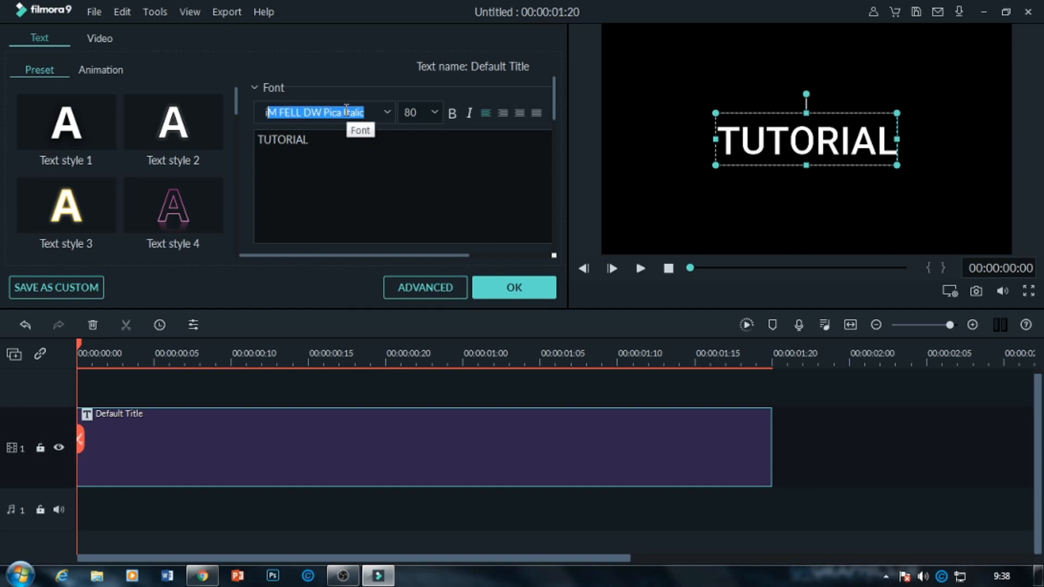
{"action": "type", "text": "pact"}
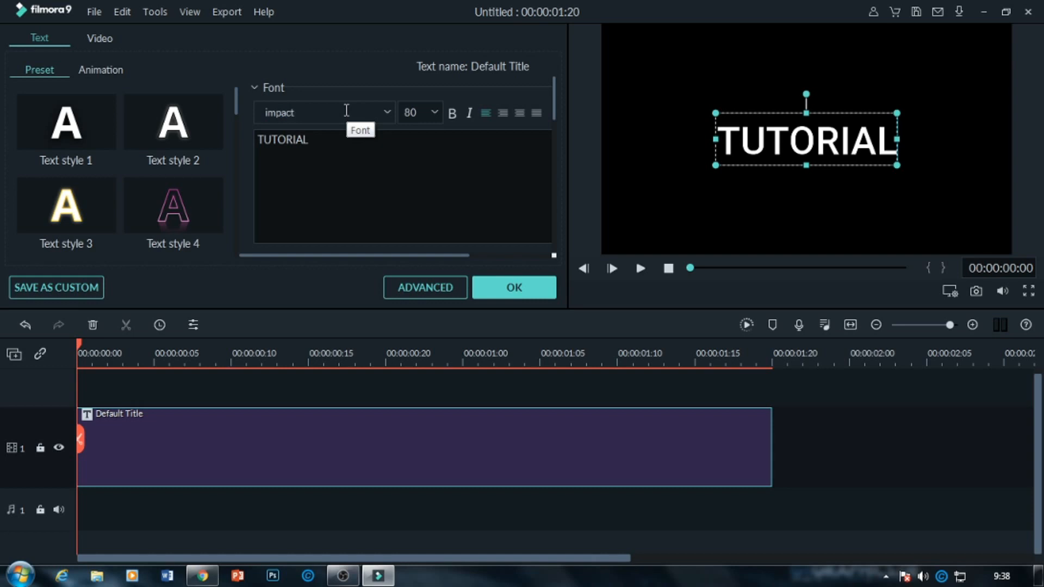
{"action": "key", "text": "Return"}
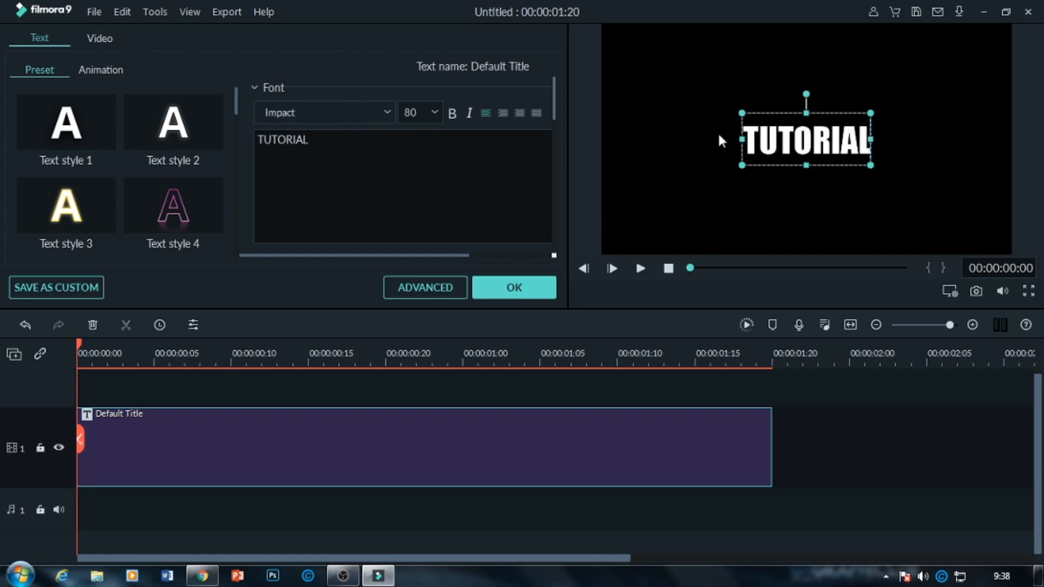
{"action": "left_click", "coordinate": [435, 113]}
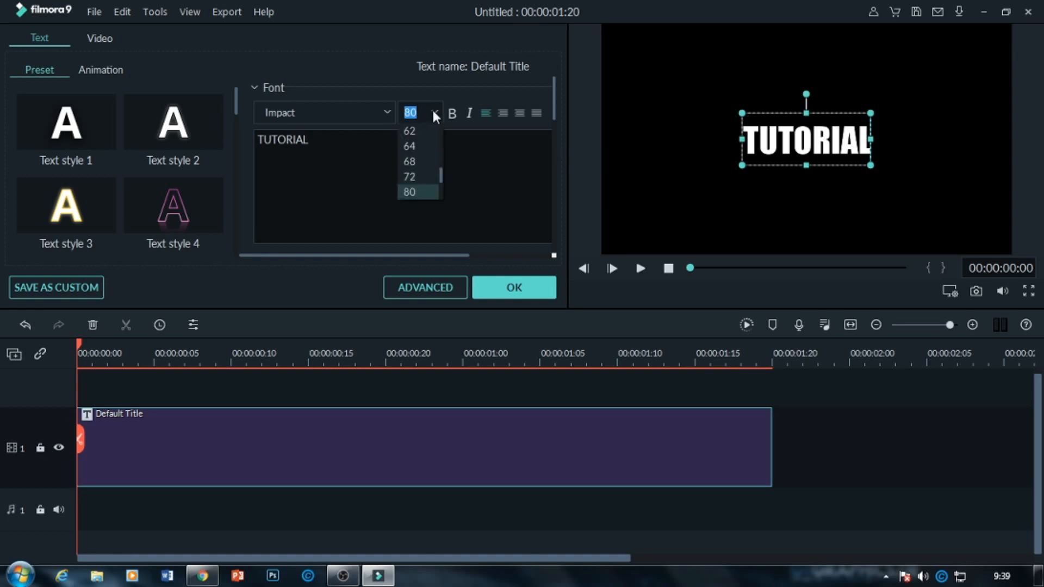
{"action": "left_click", "coordinate": [418, 192]}
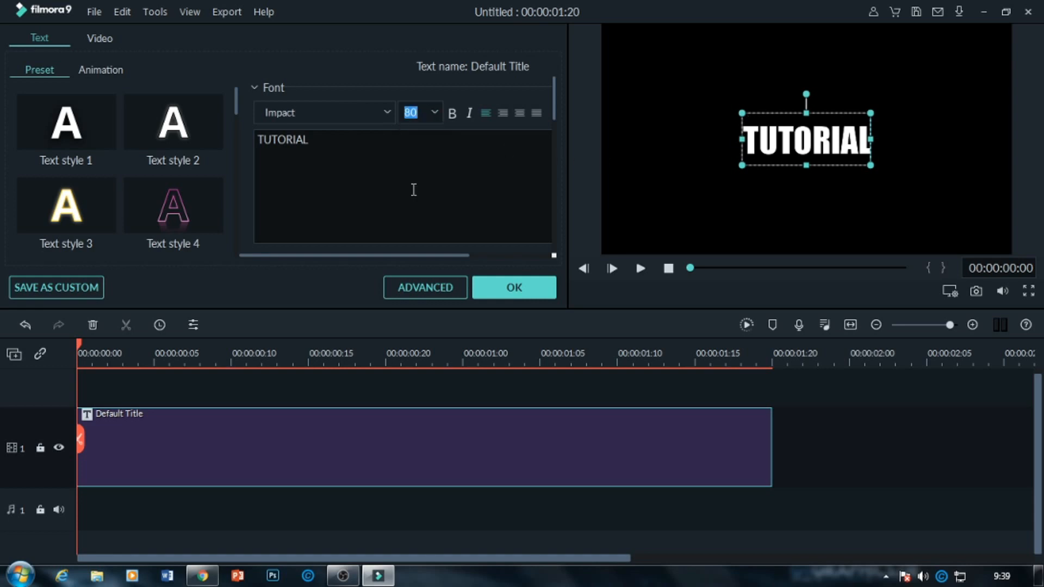
Capture a snapshot of the title frame and apply the title edits.
{"action": "left_click", "coordinate": [976, 292]}
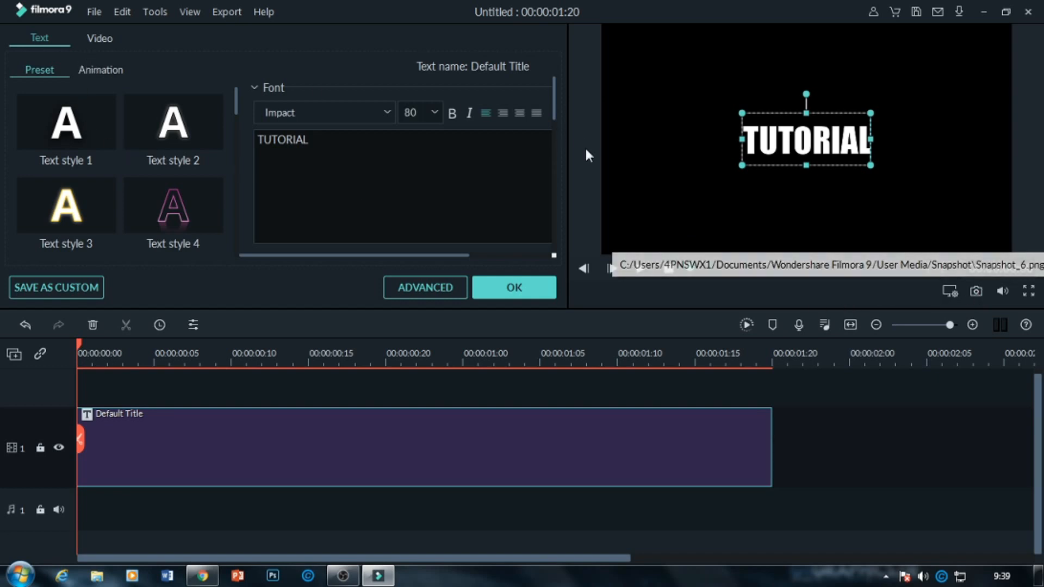
{"action": "left_click", "coordinate": [528, 289]}
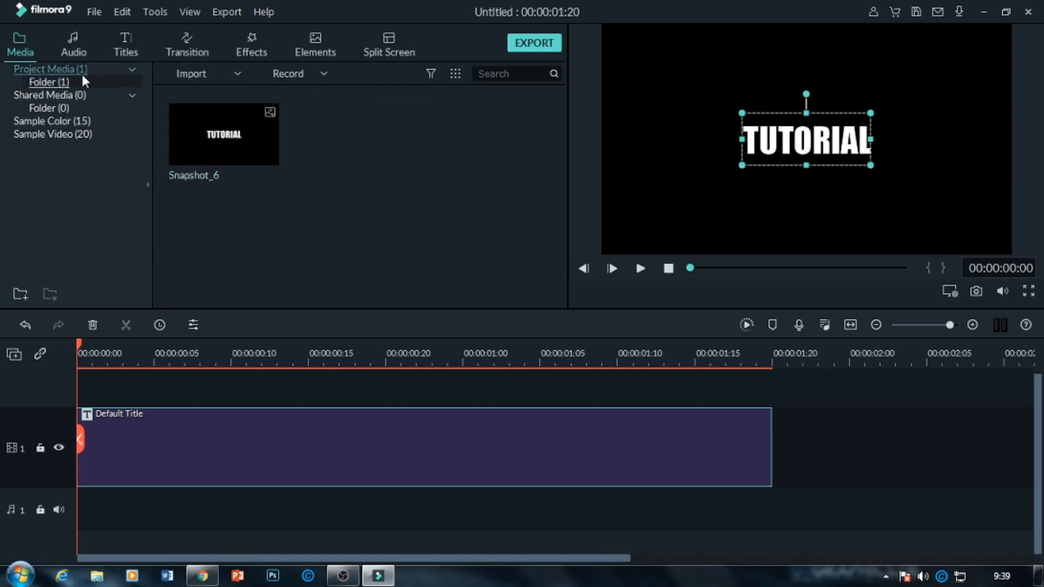
Place the title snapshot at the start of the track above the title, and cut the original title clip from the timeline.
{"action": "left_click_drag", "start_coordinate": [251, 145], "coordinate": [194, 399]}
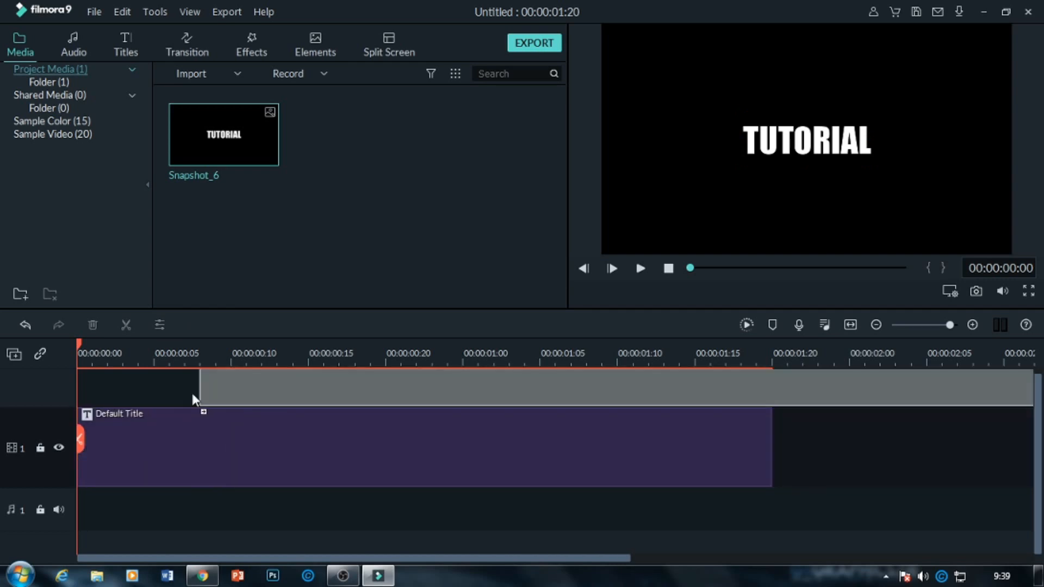
{"action": "left_click_drag", "start_coordinate": [84, 383], "coordinate": [79, 386]}
{"action": "right_click", "coordinate": [276, 493]}
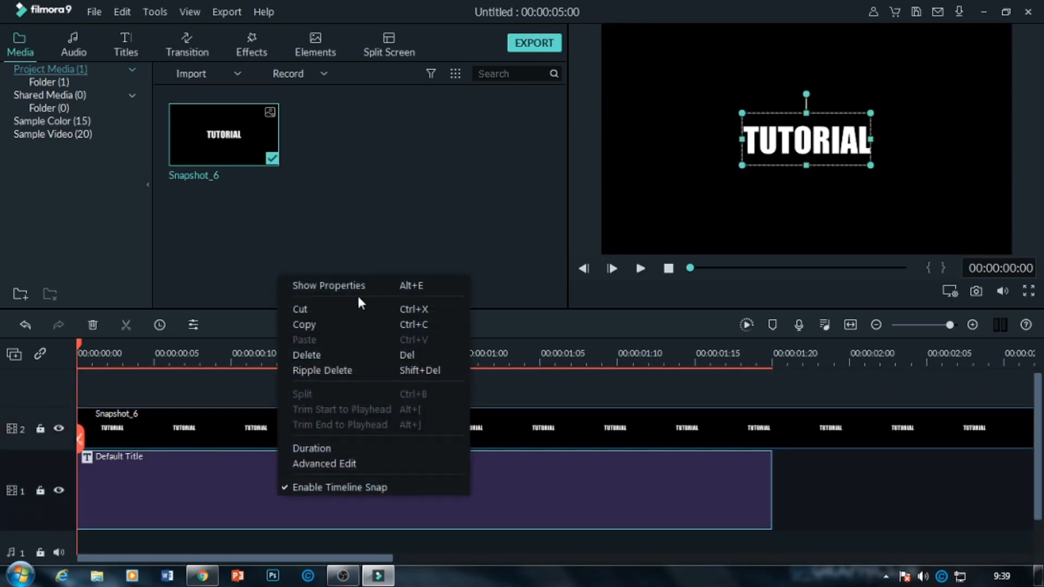
{"action": "left_click", "coordinate": [357, 310]}
Set the snapshot clip's duration to 00:00:01:20.
{"action": "left_click", "coordinate": [550, 427]}
{"action": "right_click", "coordinate": [564, 425]}
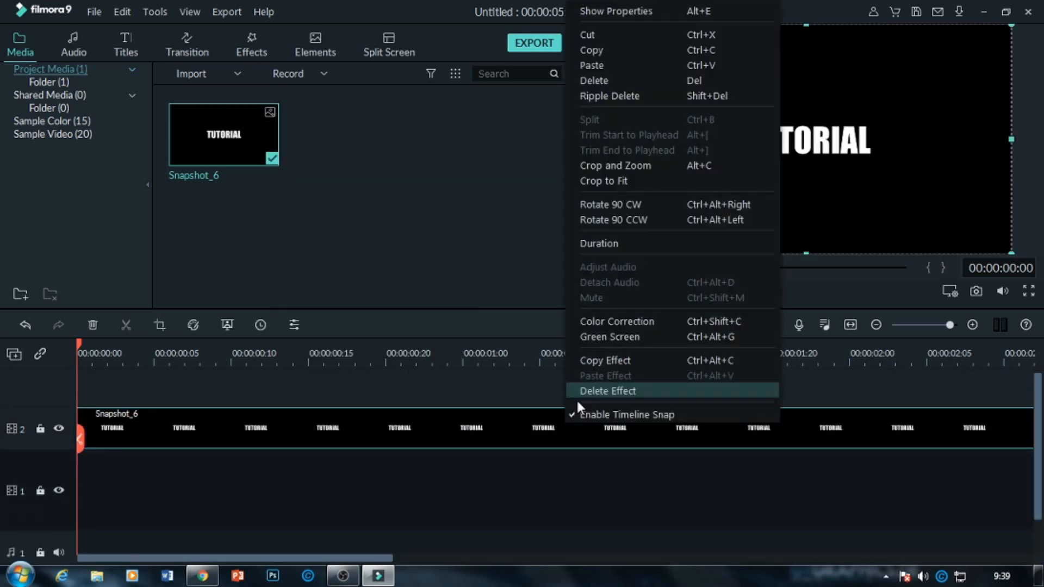
{"action": "left_click", "coordinate": [615, 244]}
{"action": "left_click", "coordinate": [535, 231]}
{"action": "left_click", "coordinate": [536, 233]}
{"action": "double_click", "coordinate": [537, 231]}
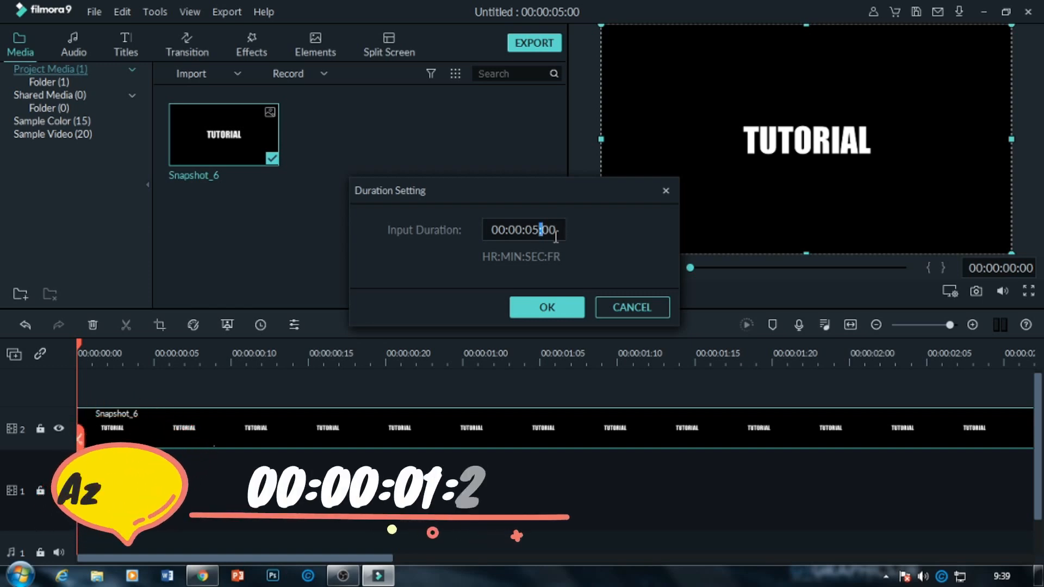
{"action": "left_click", "coordinate": [540, 231]}
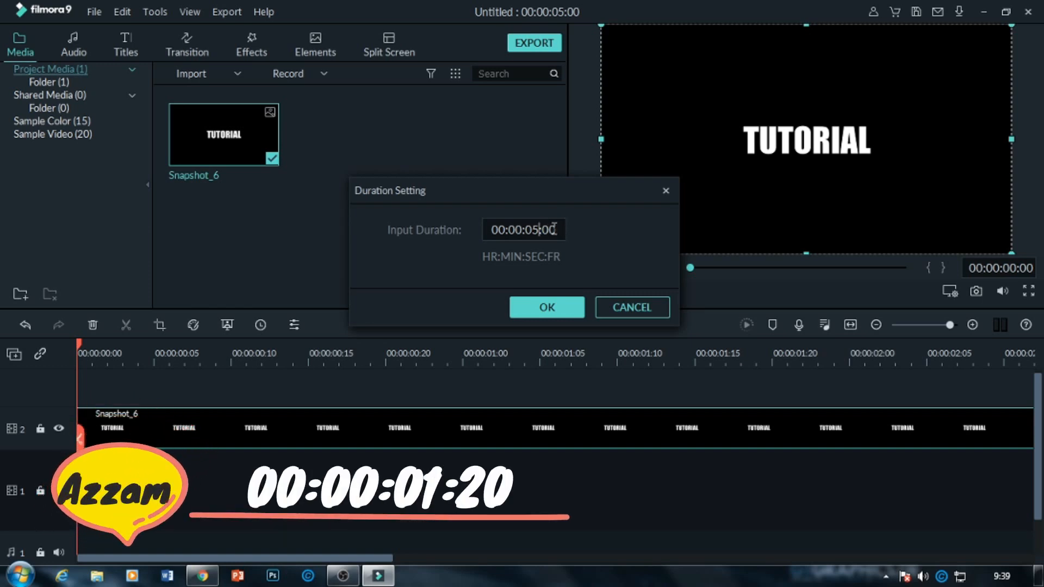
{"action": "key", "text": "BackSpace"}
{"action": "type", "text": "1"}
{"action": "key", "text": "BackSpace"}
{"action": "key", "text": "BackSpace"}
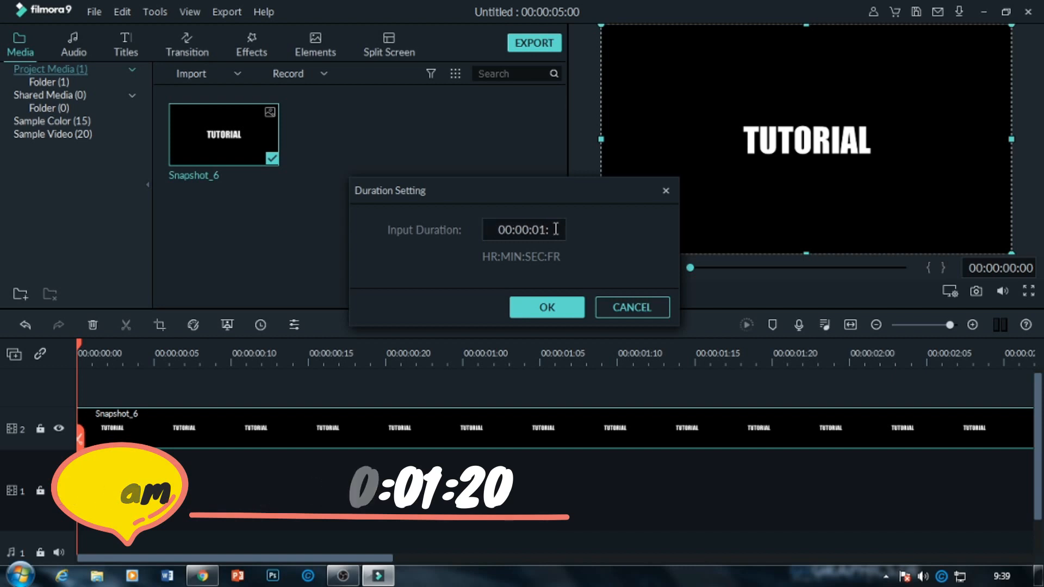
{"action": "type", "text": "20"}
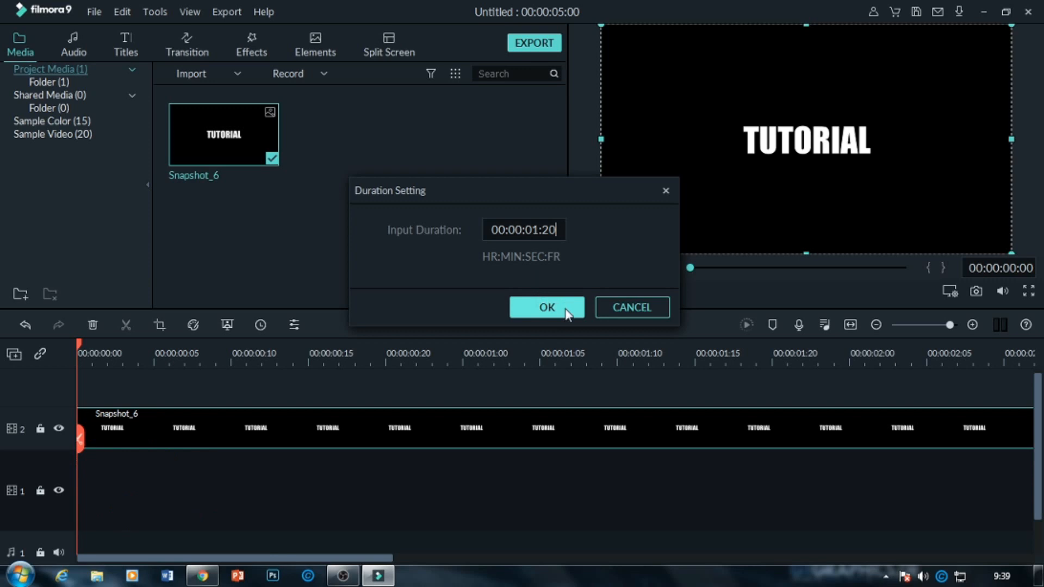
{"action": "left_click", "coordinate": [549, 307]}
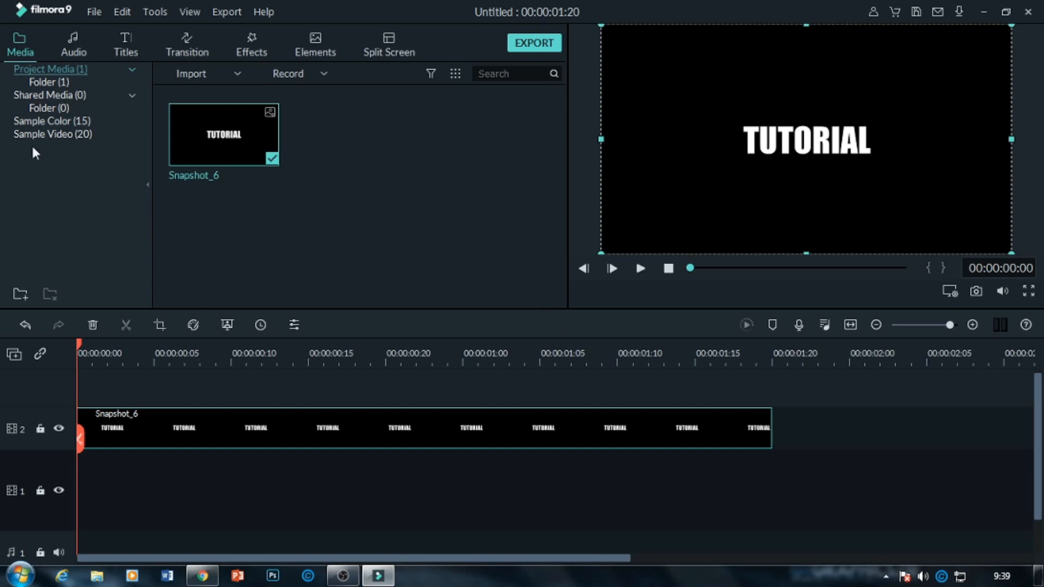
Place the Beach sample video at the start of a new track above the snapshot clip.
{"action": "left_click", "coordinate": [80, 134]}
{"action": "scroll", "coordinate": [550, 163], "scroll_direction": "down", "scroll_amount": 3}
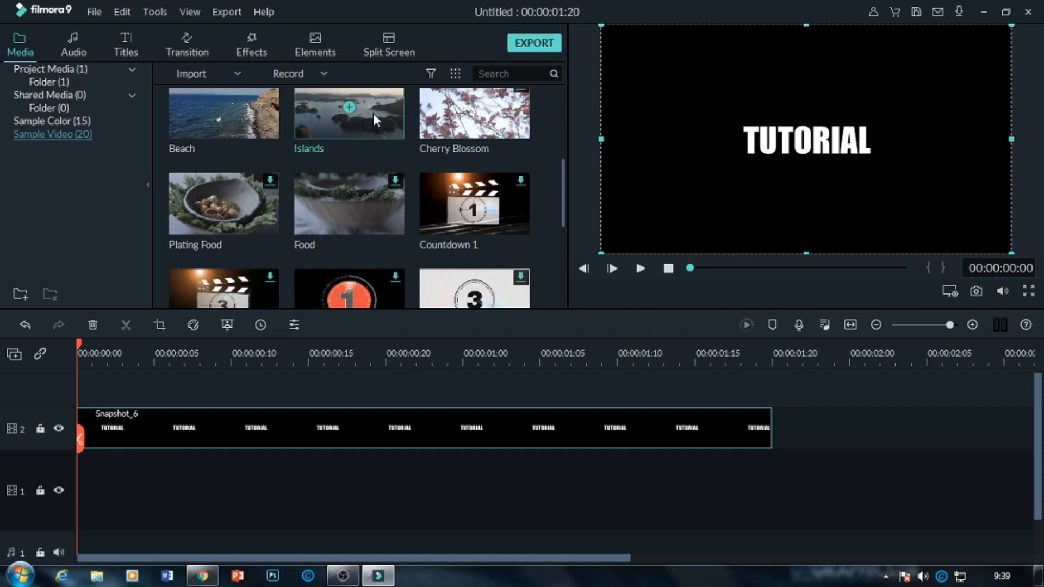
{"action": "left_click_drag", "start_coordinate": [374, 118], "coordinate": [269, 163]}
{"action": "left_click_drag", "start_coordinate": [265, 124], "coordinate": [150, 396]}
{"action": "left_click_drag", "start_coordinate": [90, 380], "coordinate": [76, 384]}
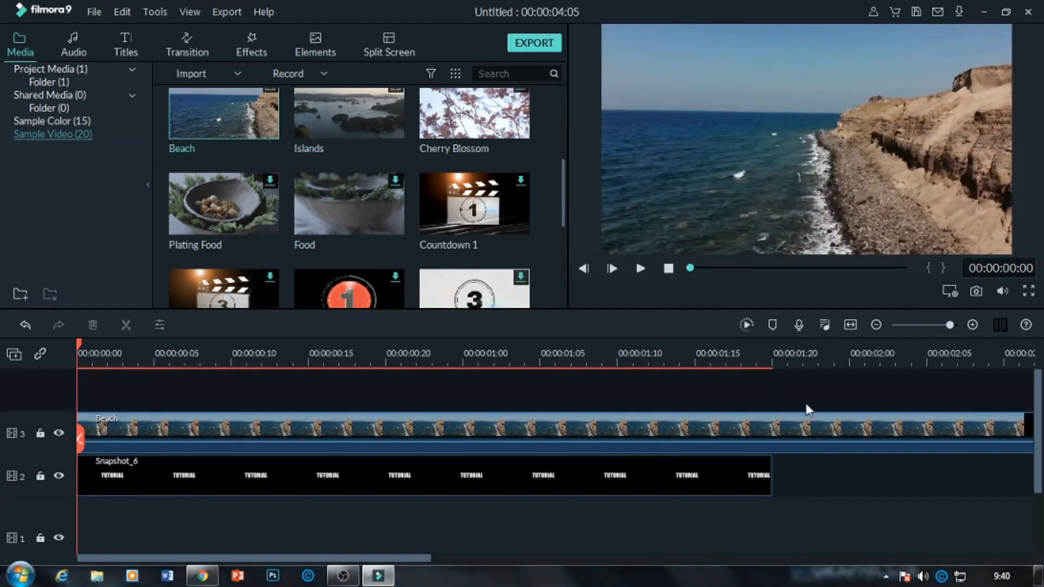
Render the timeline preview, split the Beach clip at 00:00:01:20 and delete the part after the cut.
{"action": "left_click", "coordinate": [772, 353]}
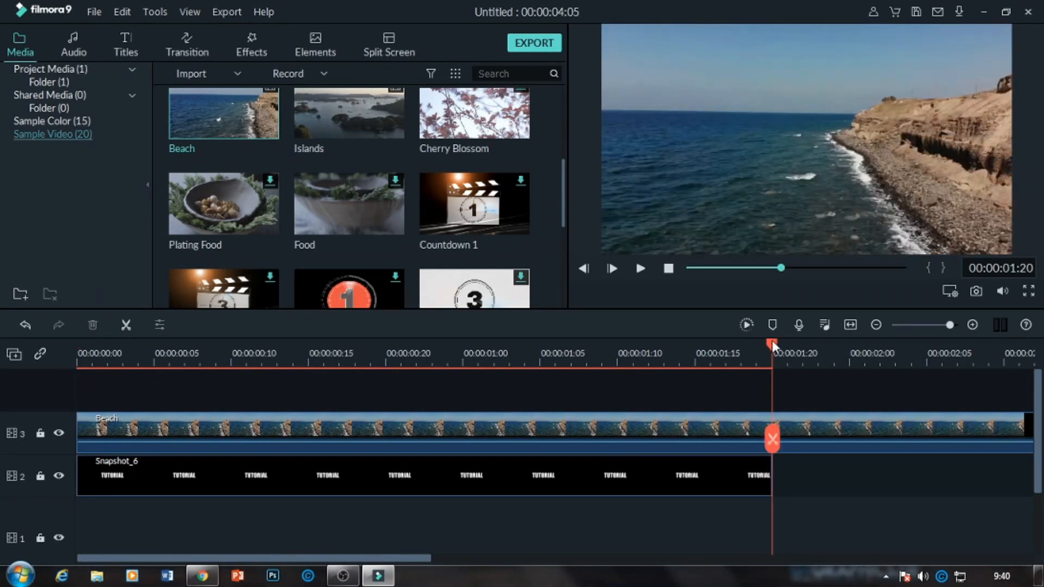
{"action": "left_click_drag", "start_coordinate": [771, 340], "coordinate": [755, 342]}
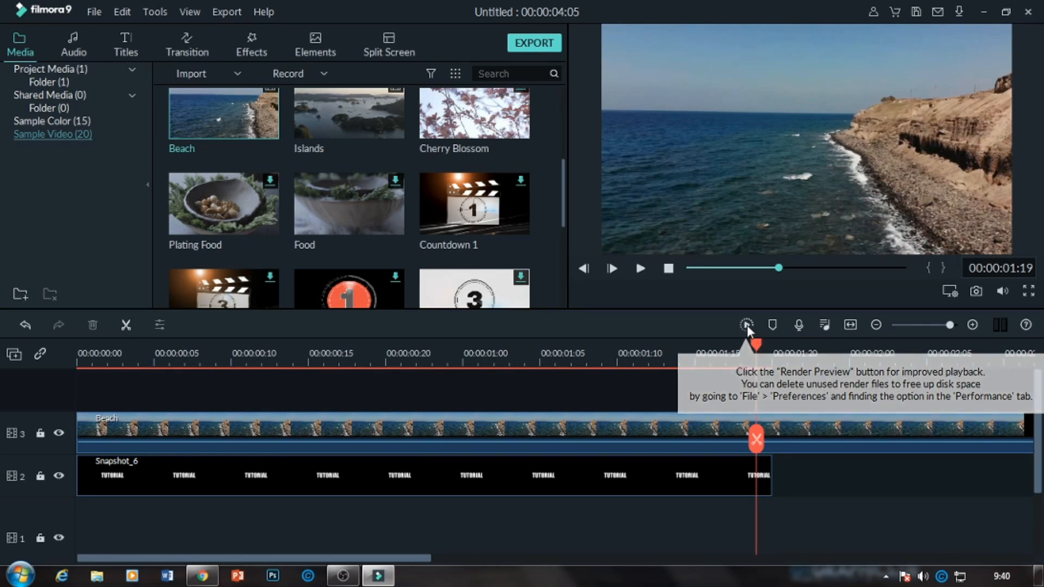
{"action": "key", "text": "Right"}
{"action": "key", "text": "Left"}
{"action": "key", "text": "Right"}
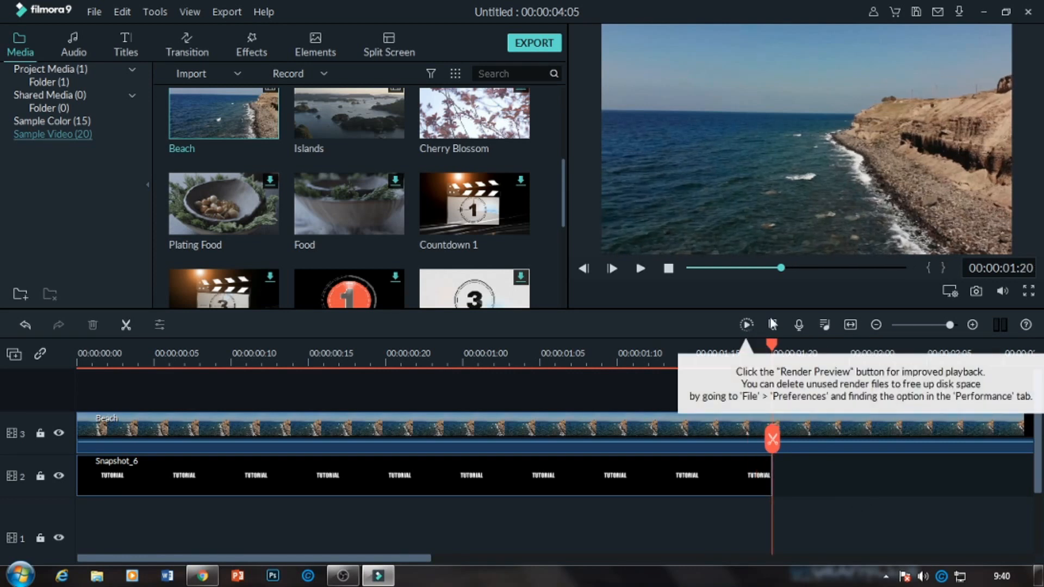
{"action": "left_click", "coordinate": [747, 325]}
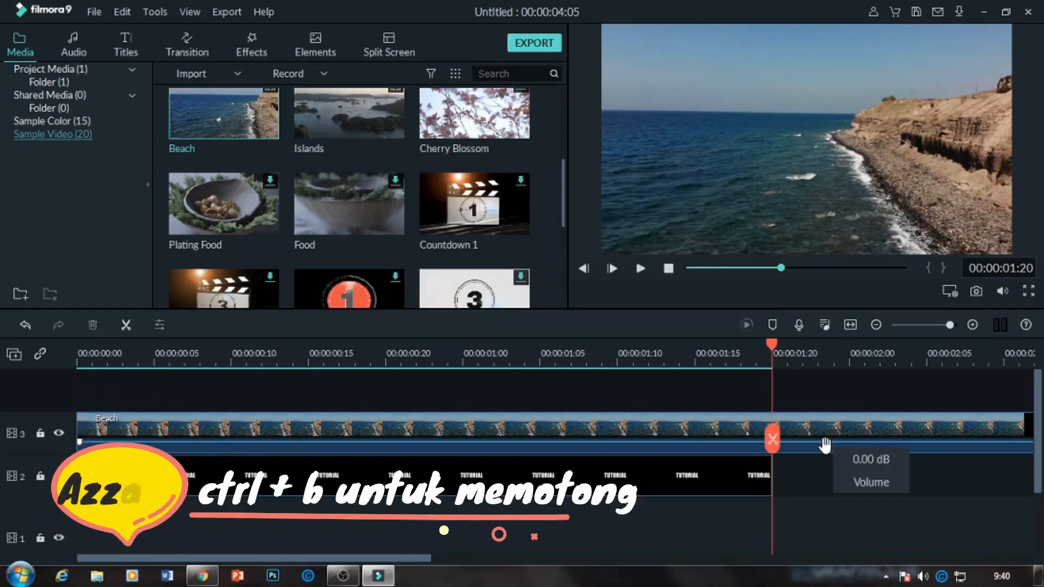
{"action": "key", "text": "ctrl+b"}
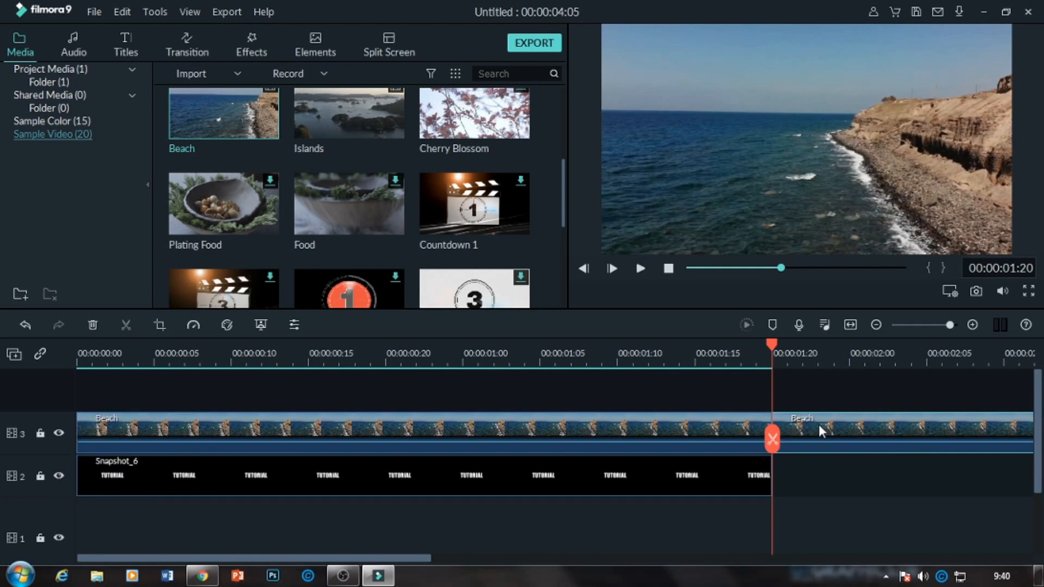
{"action": "key", "text": "Delete"}
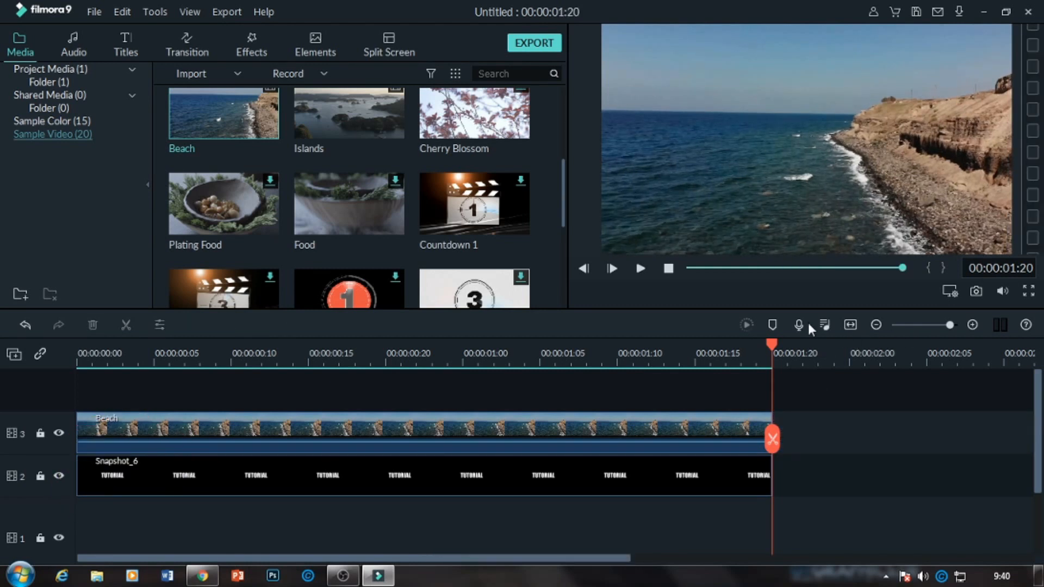
Set the blending mode of the Snapshot_6 title clip to Multiply and confirm the clip settings.
{"action": "left_click", "coordinate": [668, 268]}
{"action": "key", "text": "space"}
{"action": "left_click", "coordinate": [601, 477]}
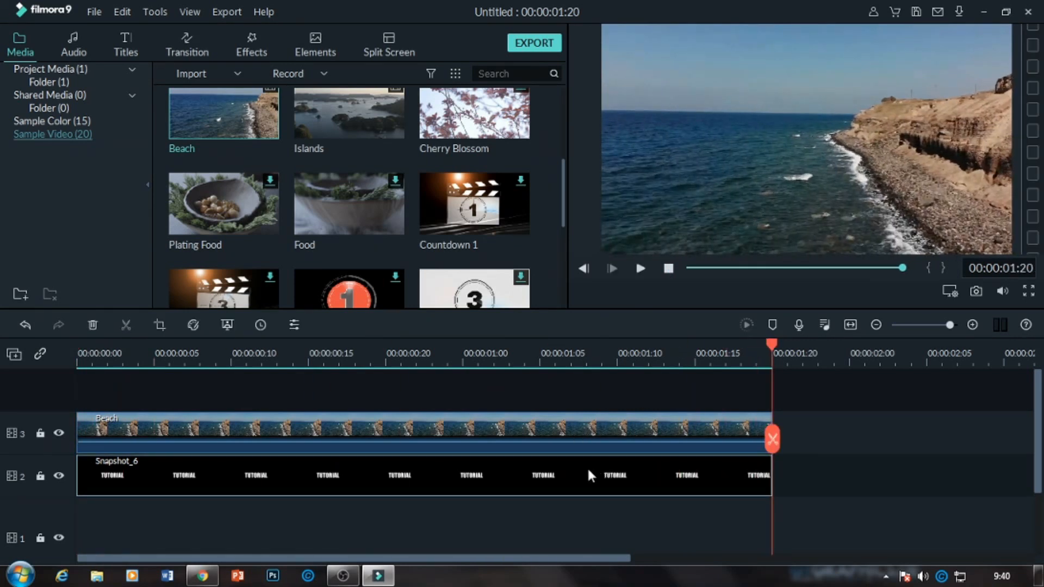
{"action": "double_click", "coordinate": [588, 471]}
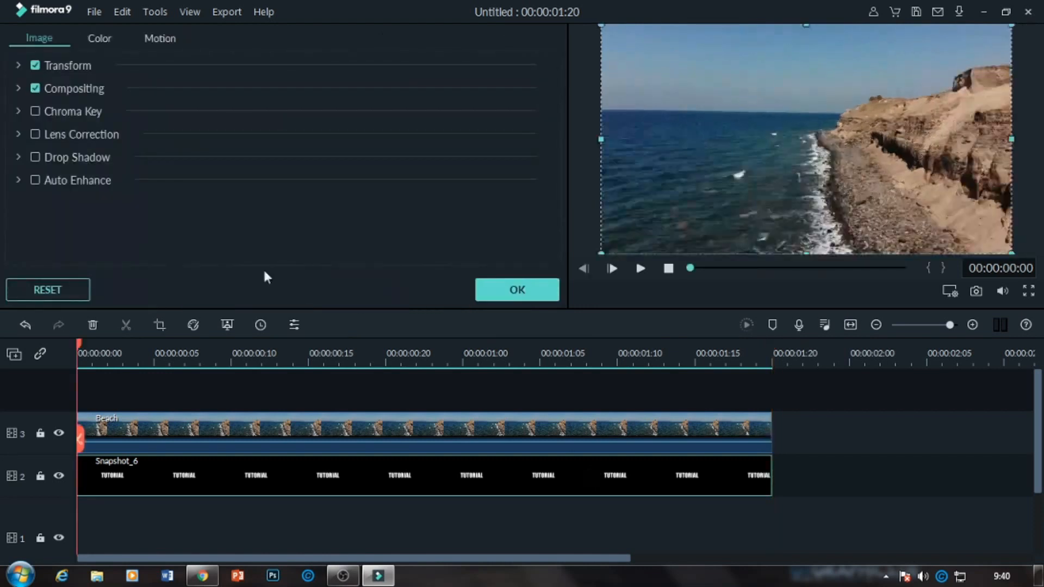
{"action": "left_click", "coordinate": [18, 65]}
{"action": "left_click", "coordinate": [18, 66]}
{"action": "left_click", "coordinate": [17, 88]}
{"action": "left_click", "coordinate": [291, 126]}
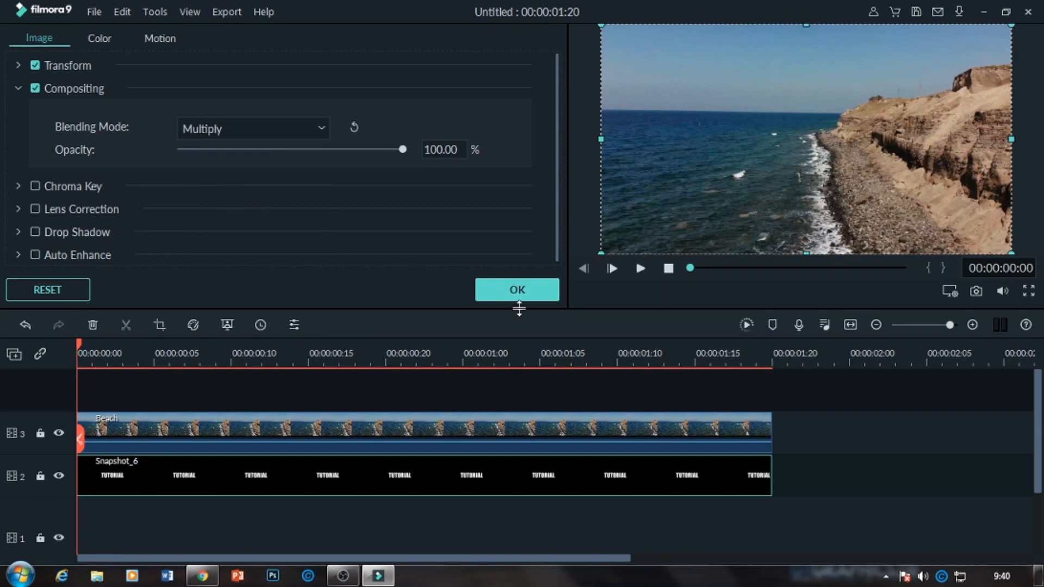
{"action": "left_click", "coordinate": [511, 293]}
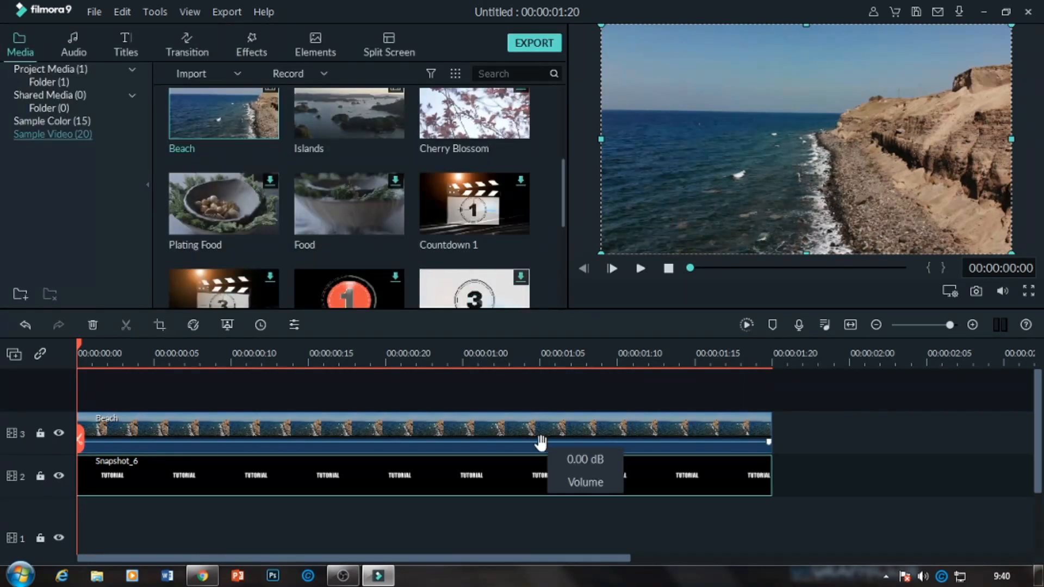
Set the blending mode of the Beach clip to Multiply in its compositing settings.
{"action": "left_click", "coordinate": [387, 437]}
{"action": "double_click", "coordinate": [375, 475]}
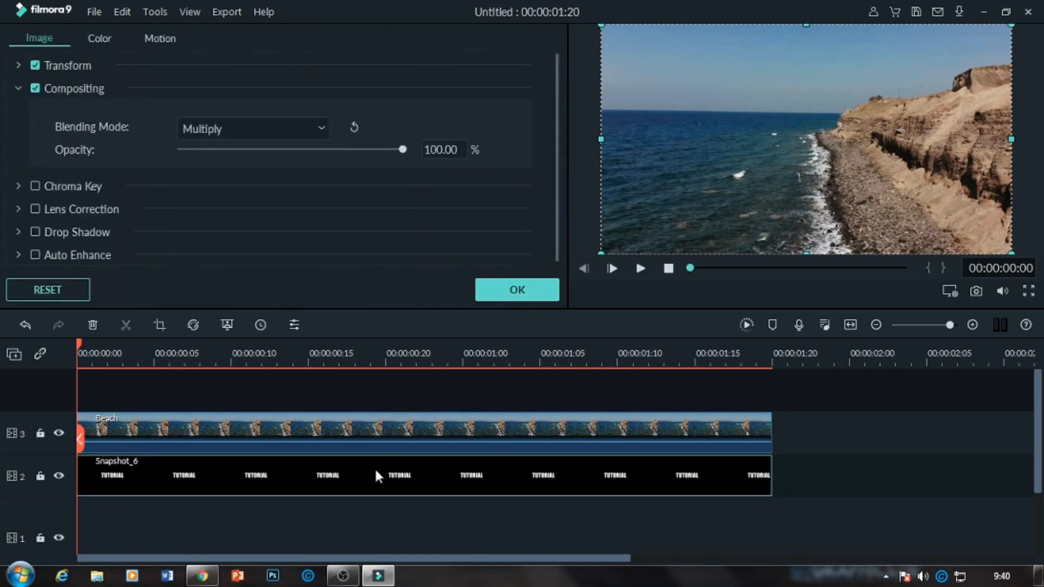
{"action": "double_click", "coordinate": [546, 424]}
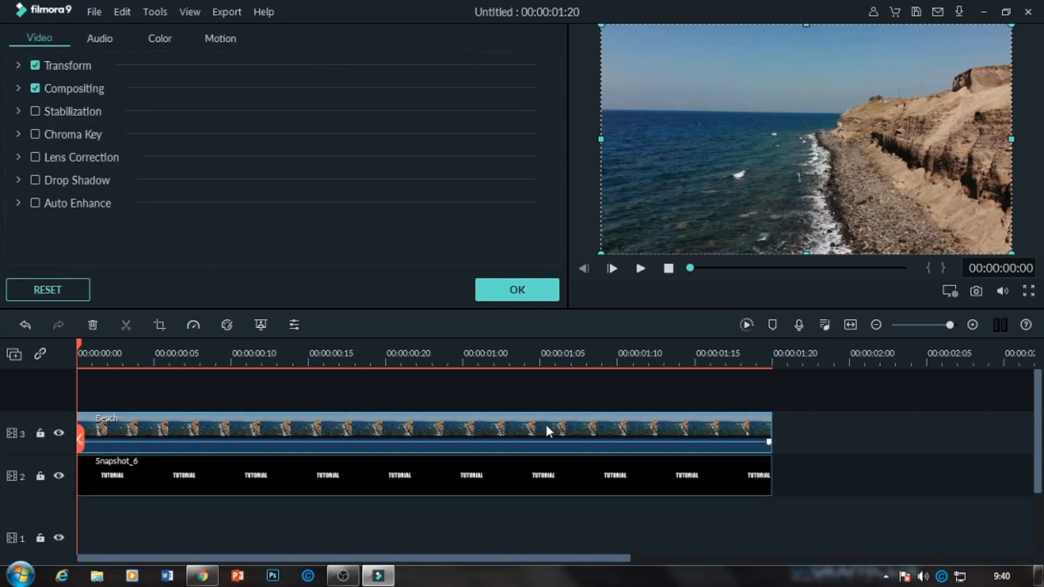
{"action": "left_click", "coordinate": [18, 88]}
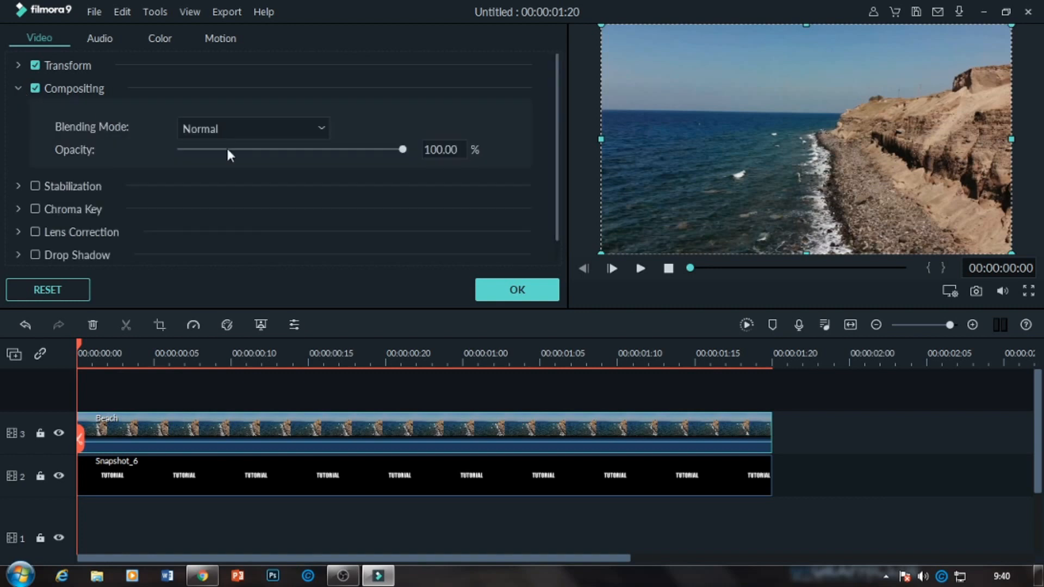
{"action": "left_click", "coordinate": [300, 133]}
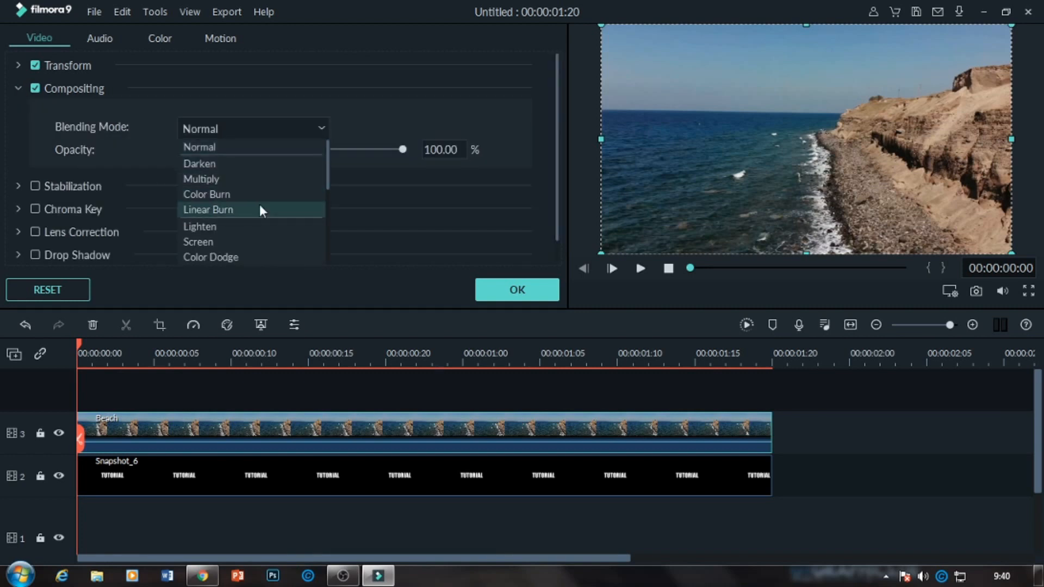
{"action": "left_click", "coordinate": [234, 179]}
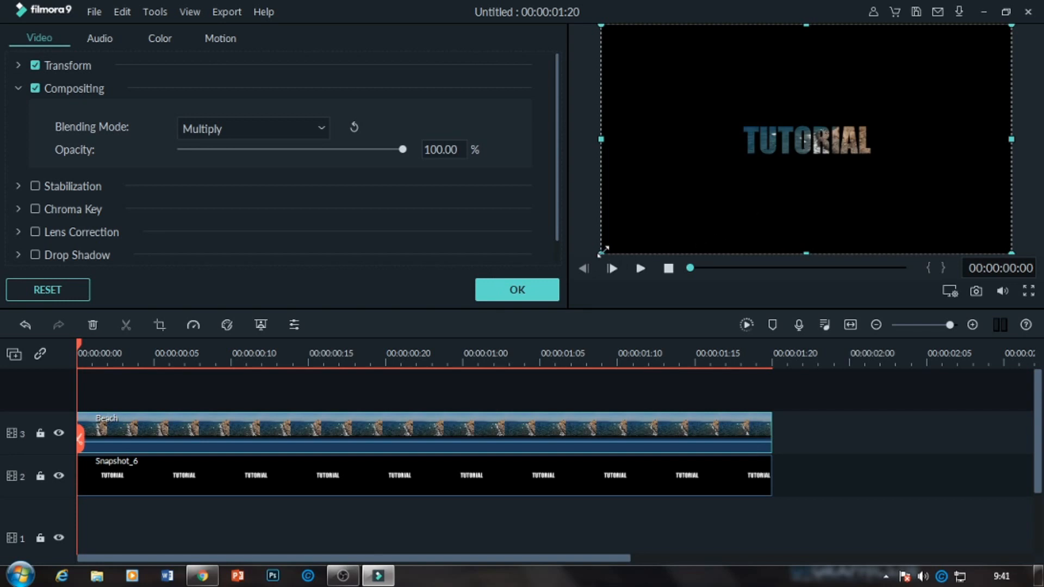
{"action": "left_click_drag", "start_coordinate": [603, 251], "coordinate": [646, 251]}
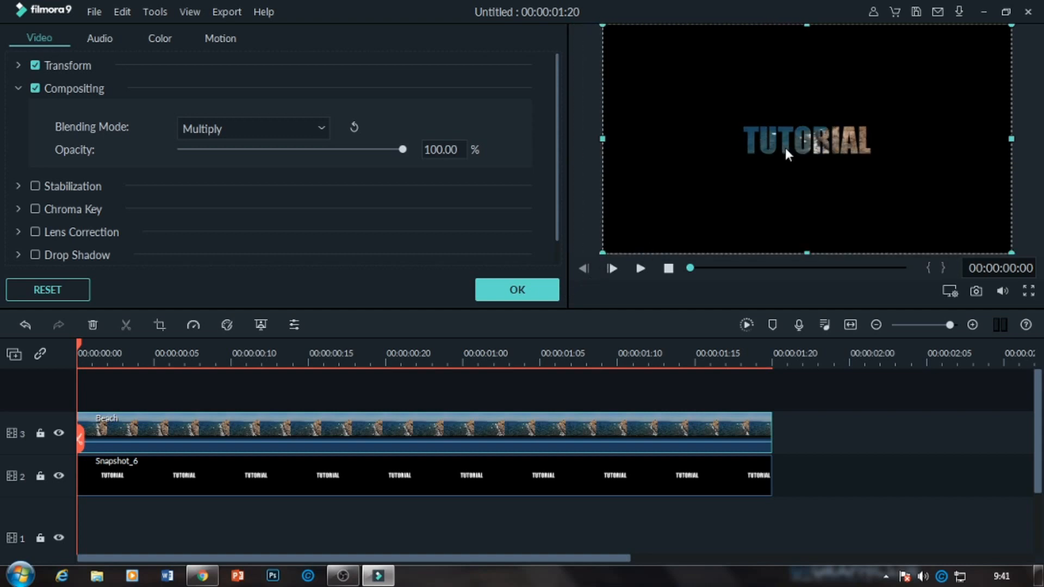
Play back the blended text sequence, render its timeline preview and close the clip settings.
{"action": "left_click", "coordinate": [625, 473]}
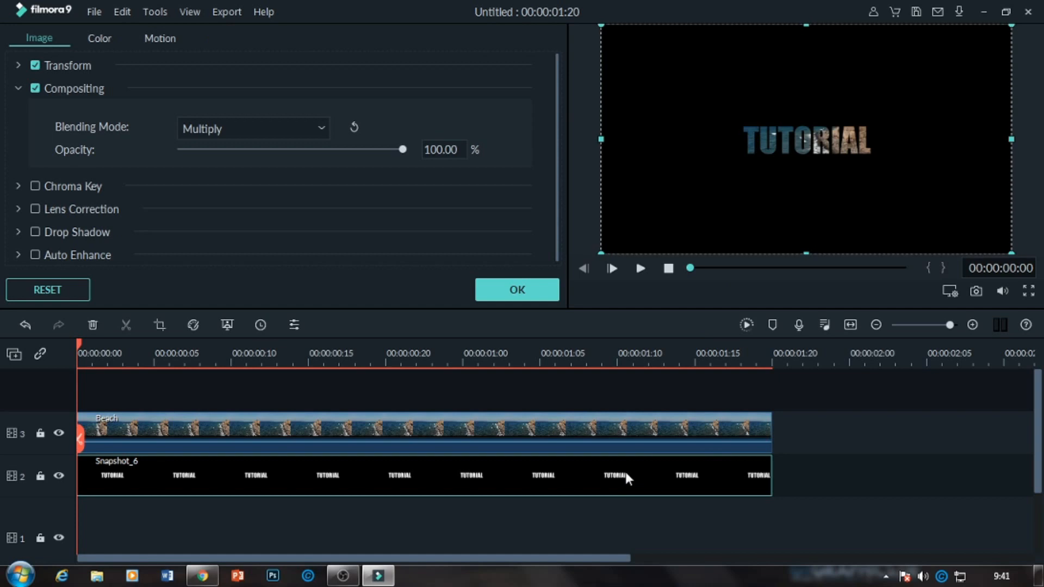
{"action": "left_click", "coordinate": [864, 492]}
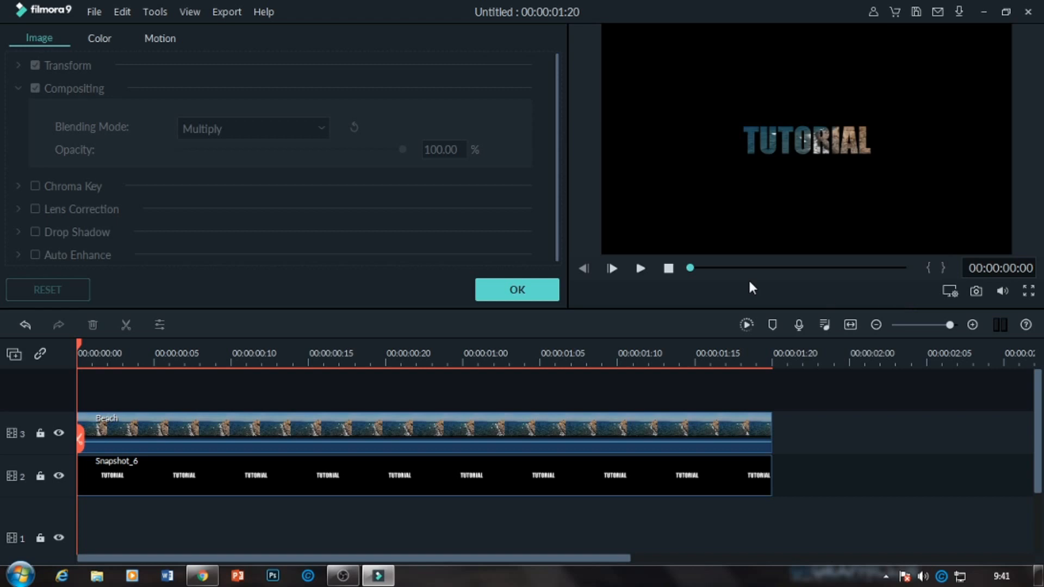
{"action": "key", "text": "space"}
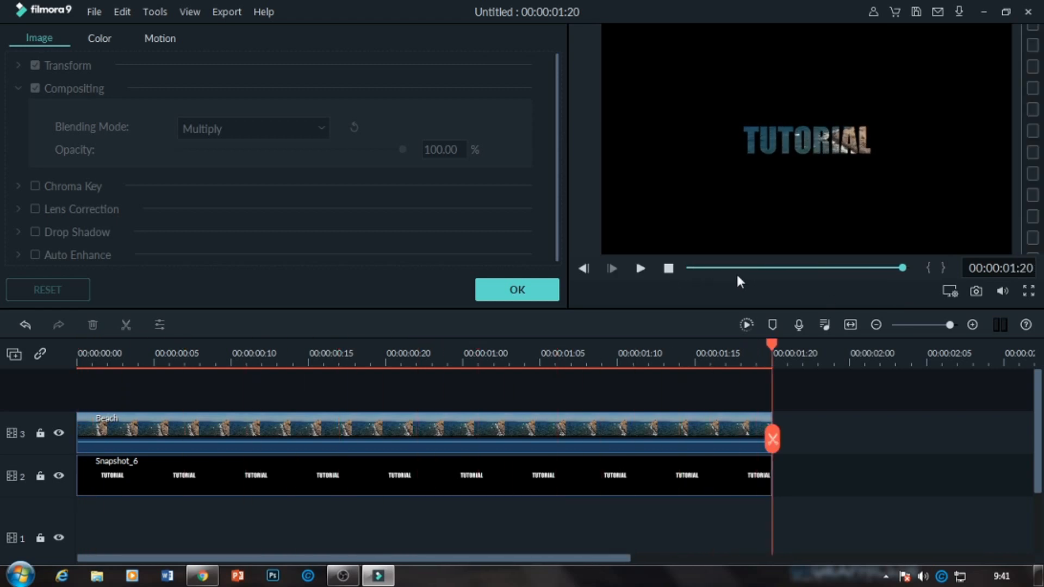
{"action": "left_click", "coordinate": [743, 328]}
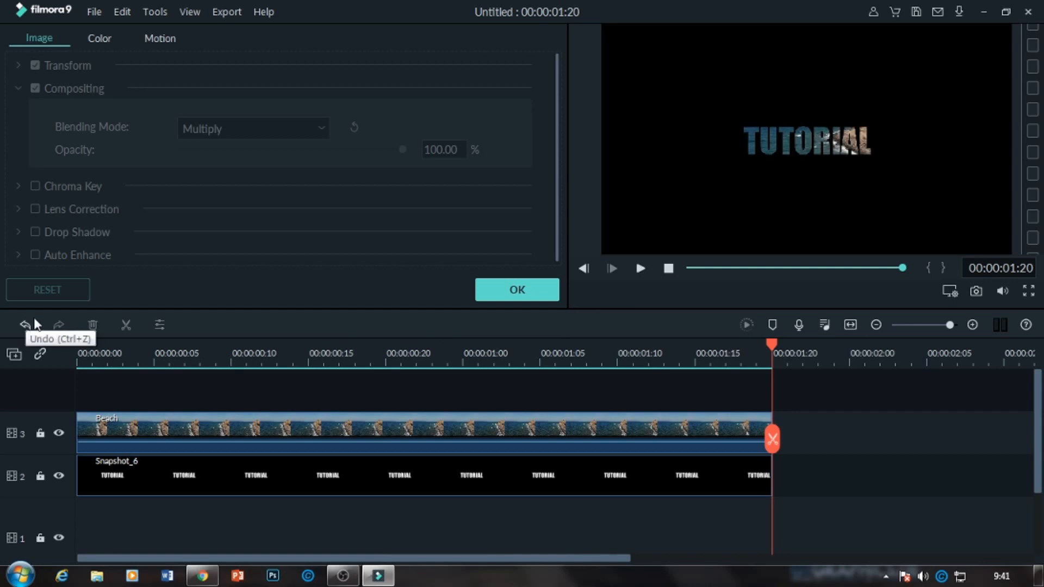
{"action": "left_click", "coordinate": [496, 298]}
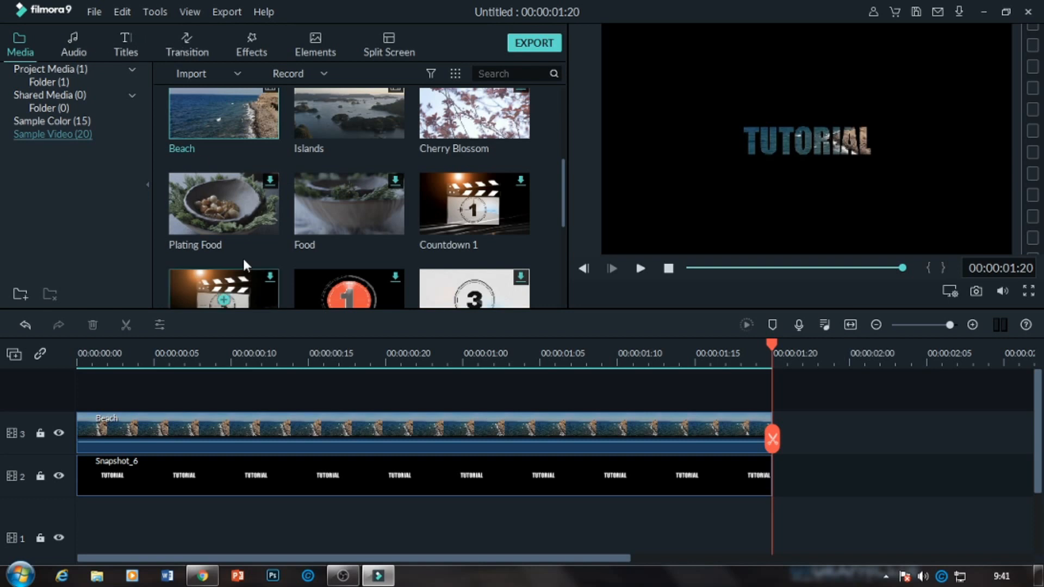
Apply a pan and zoom to the Snapshot_6 clip, ending on a frame of about 142 x 80 between the letters R and I.
{"action": "right_click", "coordinate": [355, 478]}
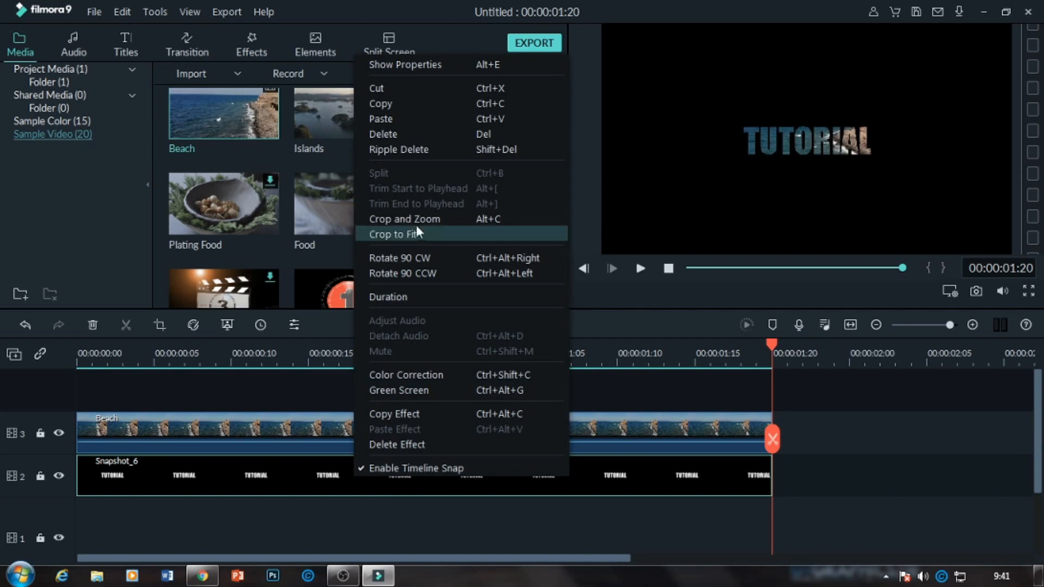
{"action": "left_click", "coordinate": [404, 218]}
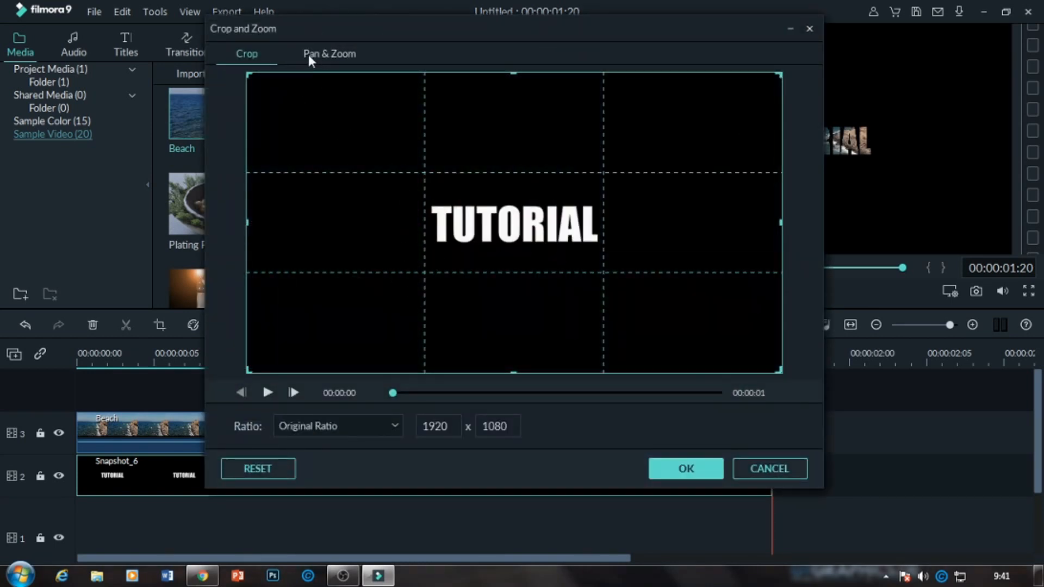
{"action": "left_click", "coordinate": [326, 51]}
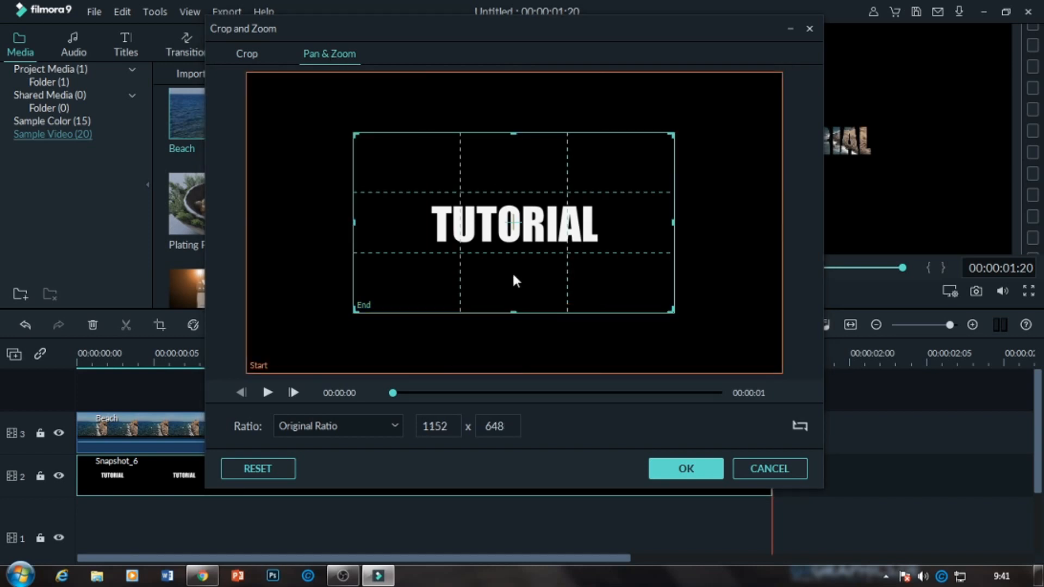
{"action": "left_click_drag", "start_coordinate": [356, 307], "coordinate": [731, 134]}
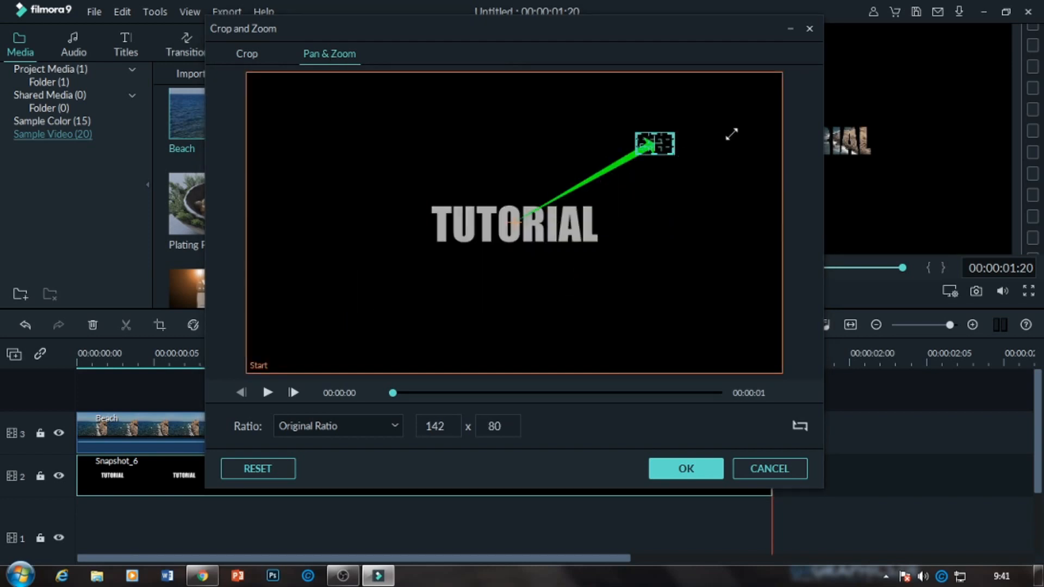
{"action": "left_click_drag", "start_coordinate": [655, 142], "coordinate": [555, 226]}
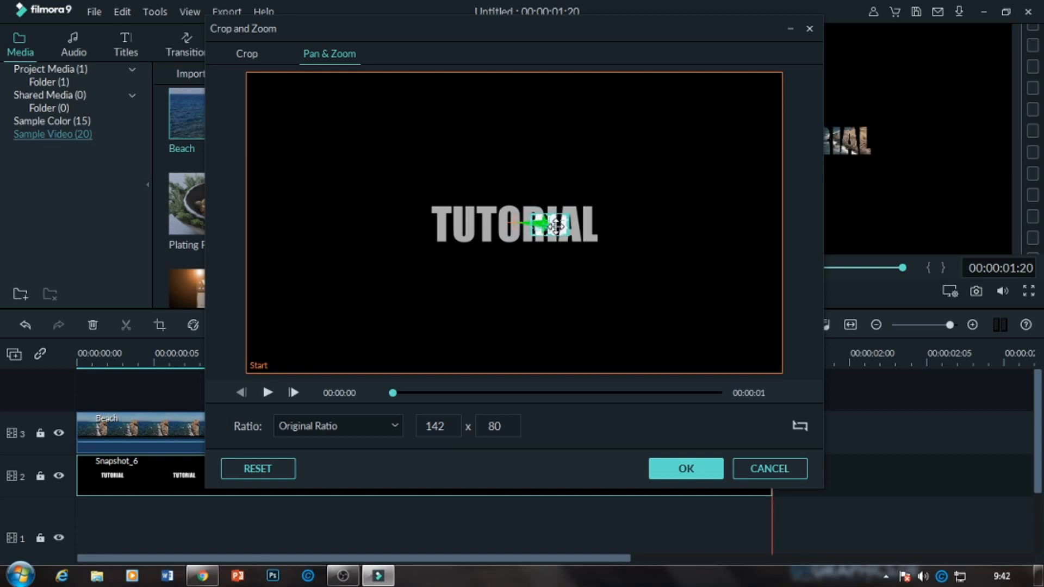
{"action": "left_click", "coordinate": [686, 467]}
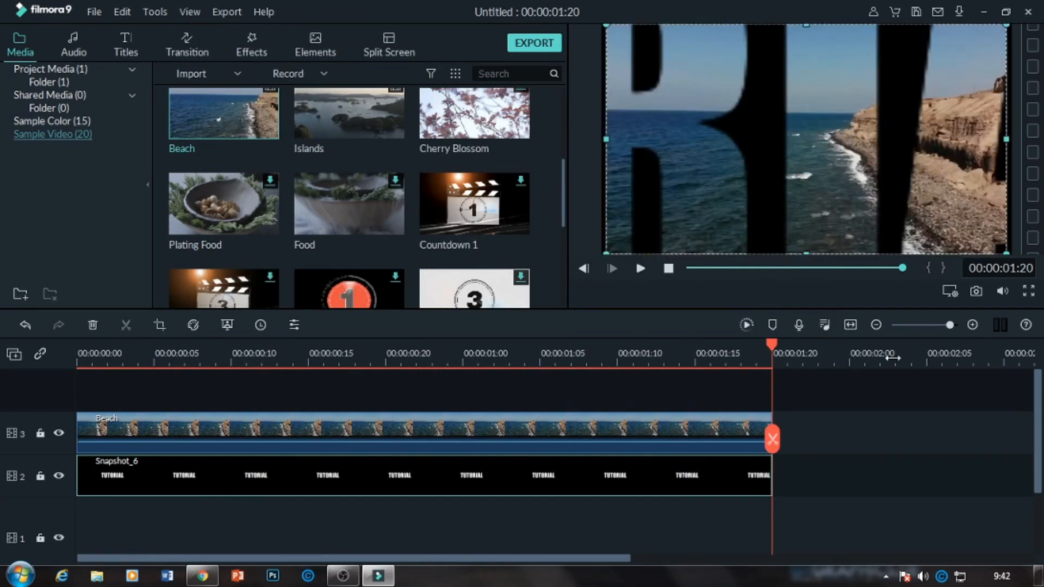
Capture a snapshot of the zoomed-in end frame and place it directly after Snapshot_6 on the same track.
{"action": "left_click", "coordinate": [973, 289]}
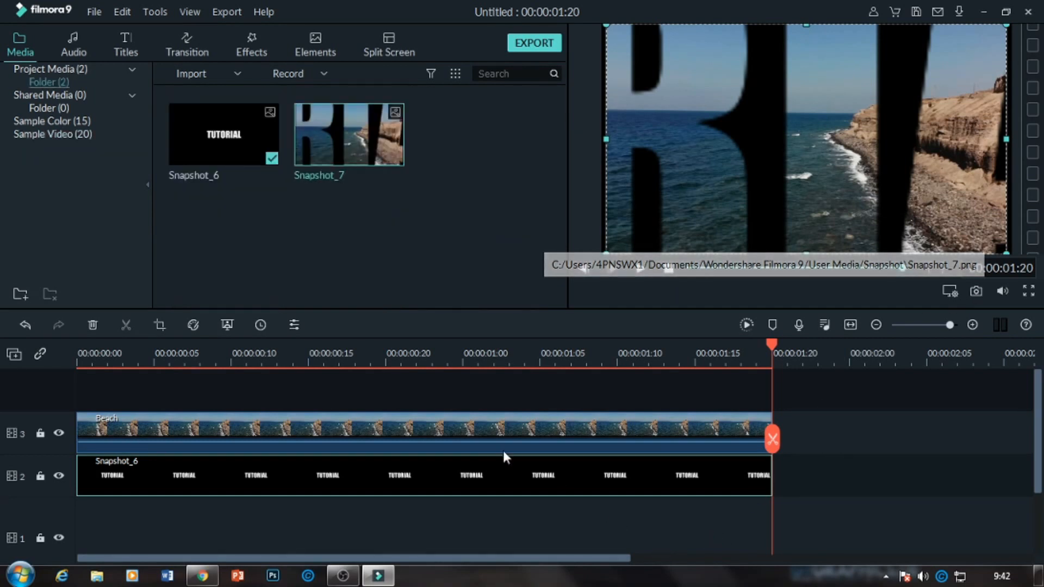
{"action": "left_click_drag", "start_coordinate": [369, 137], "coordinate": [787, 480]}
Set the duration of the Snapshot_7 clip to 00:00:00:05.
{"action": "right_click", "coordinate": [817, 471]}
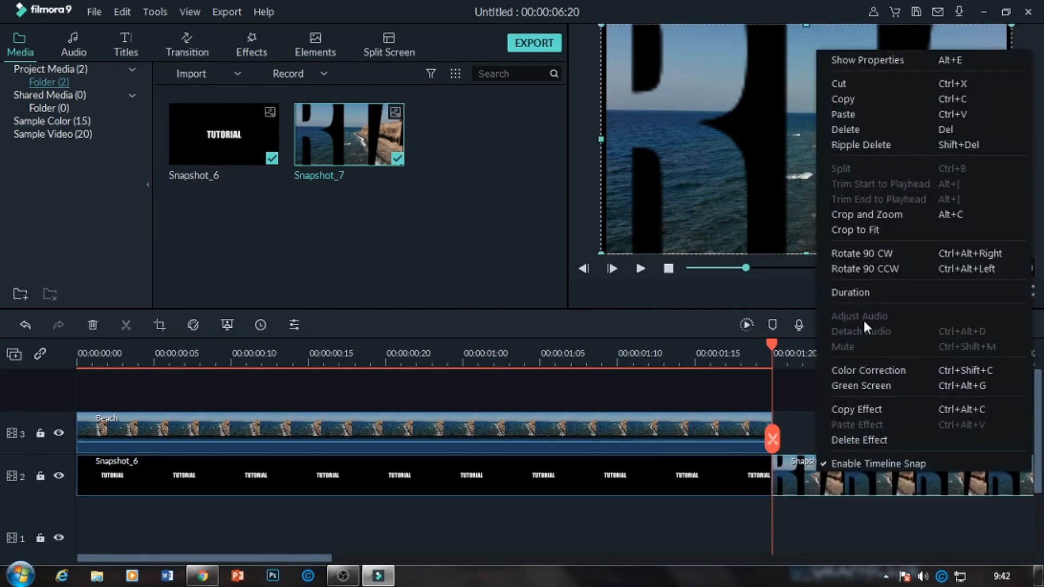
{"action": "left_click", "coordinate": [850, 293]}
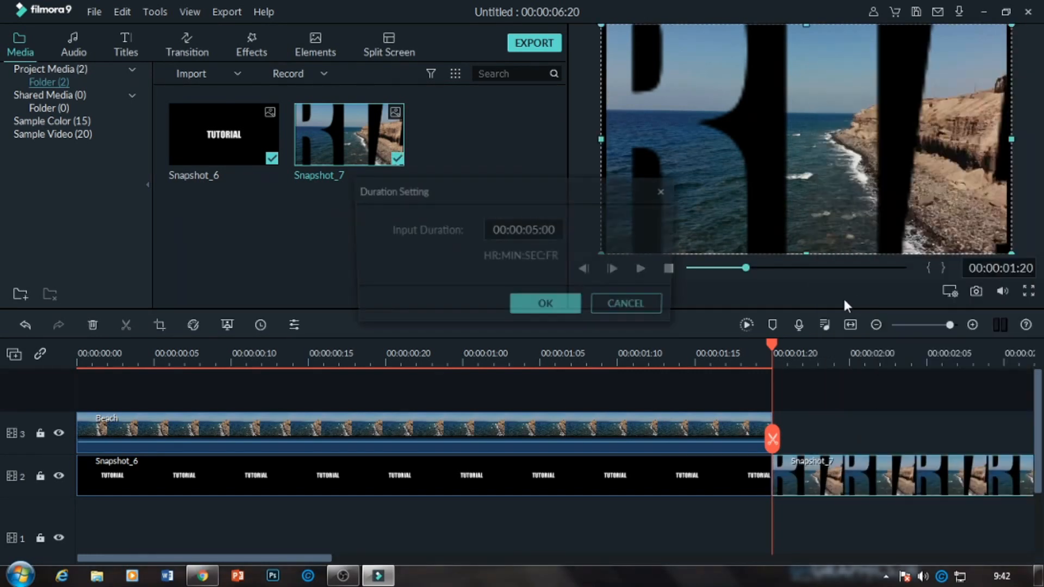
{"action": "triple_click", "coordinate": [539, 230]}
{"action": "left_click", "coordinate": [540, 230]}
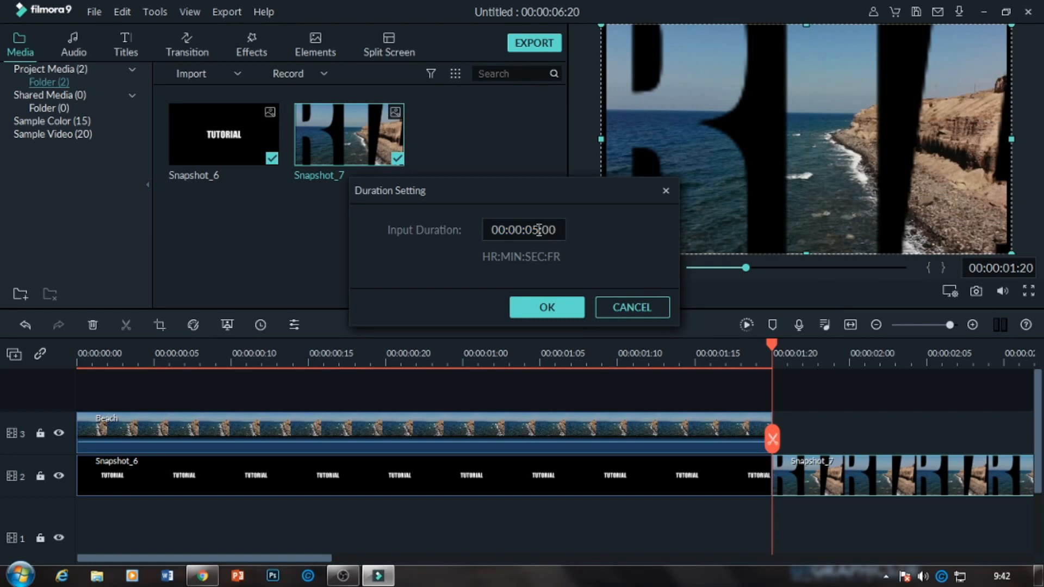
{"action": "key", "text": "BackSpace"}
{"action": "type", "text": "1"}
{"action": "left_click", "coordinate": [562, 231]}
{"action": "key", "text": "Left"}
{"action": "key", "text": "Left"}
{"action": "key", "text": "Left"}
{"action": "key", "text": "BackSpace"}
{"action": "type", "text": "0"}
{"action": "left_click", "coordinate": [557, 229]}
{"action": "key", "text": "BackSpace"}
{"action": "type", "text": "5"}
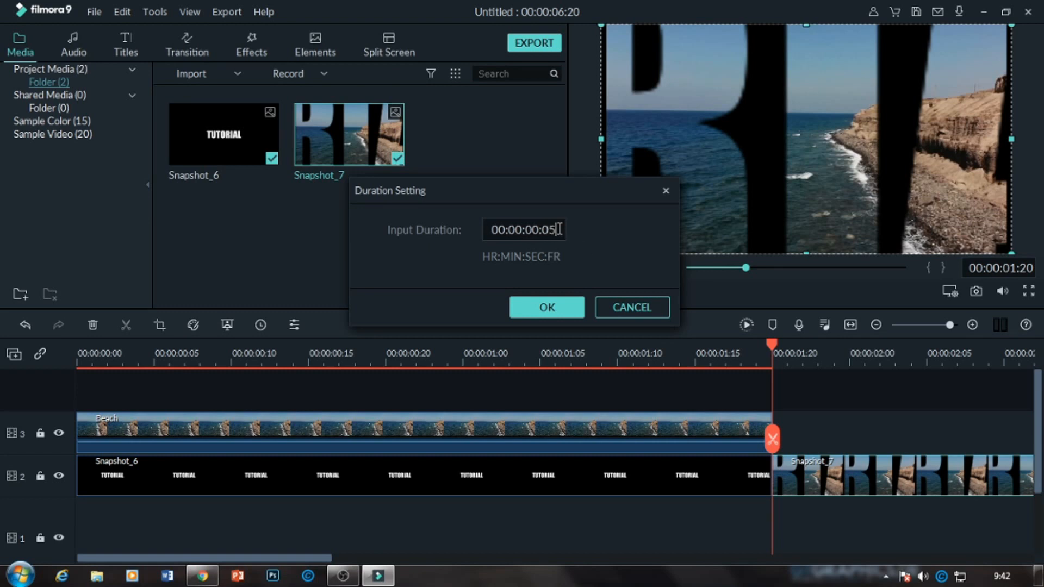
{"action": "left_click", "coordinate": [550, 309]}
Apply a pan and zoom to the Snapshot_7 clip, ending on a frame of about 423 x 238 inside the letter I at the horizon.
{"action": "left_click_drag", "start_coordinate": [771, 350], "coordinate": [726, 350]}
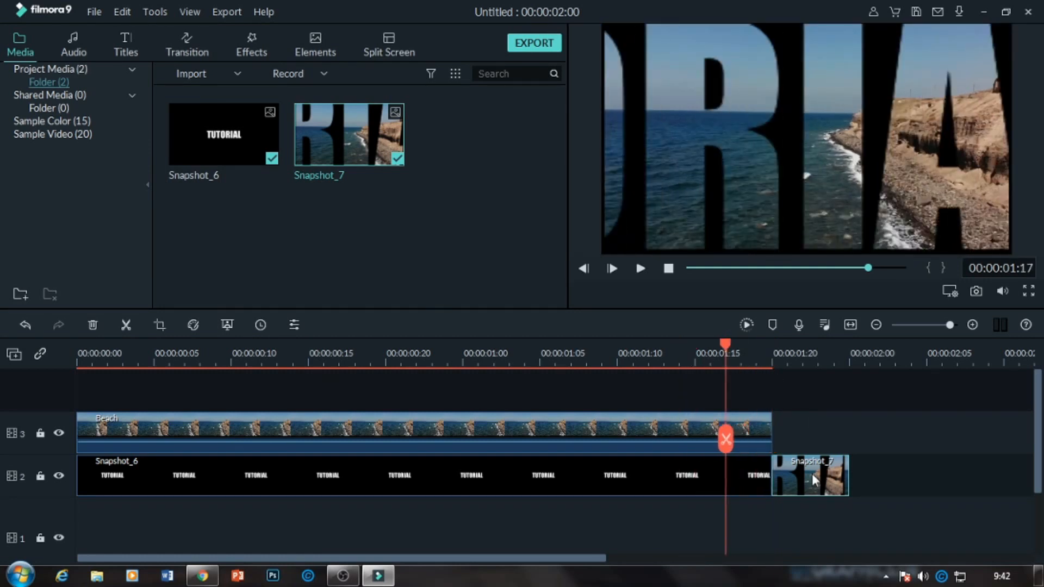
{"action": "double_click", "coordinate": [811, 474]}
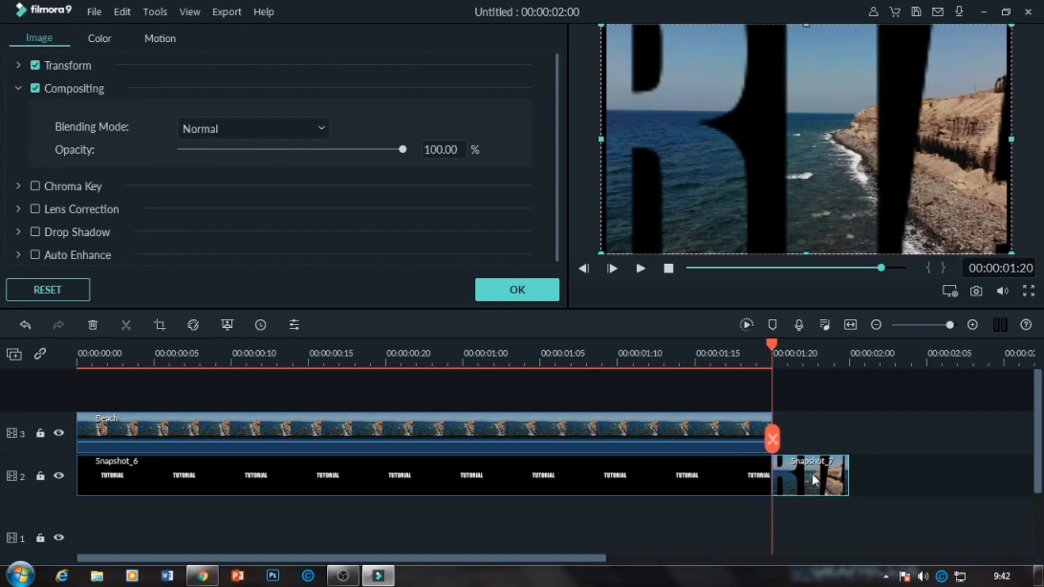
{"action": "right_click", "coordinate": [811, 474]}
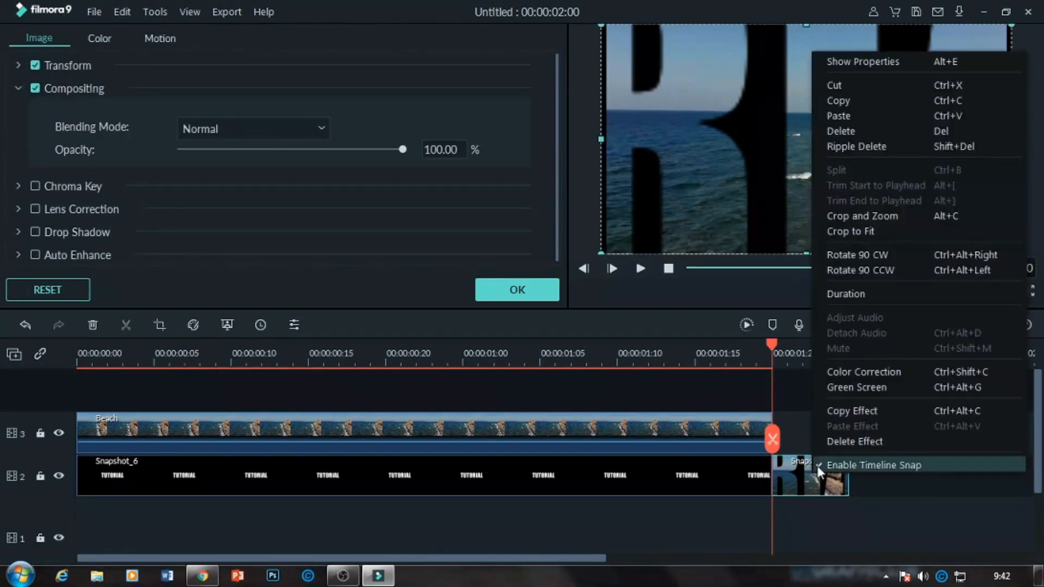
{"action": "left_click", "coordinate": [874, 217]}
{"action": "left_click", "coordinate": [341, 54]}
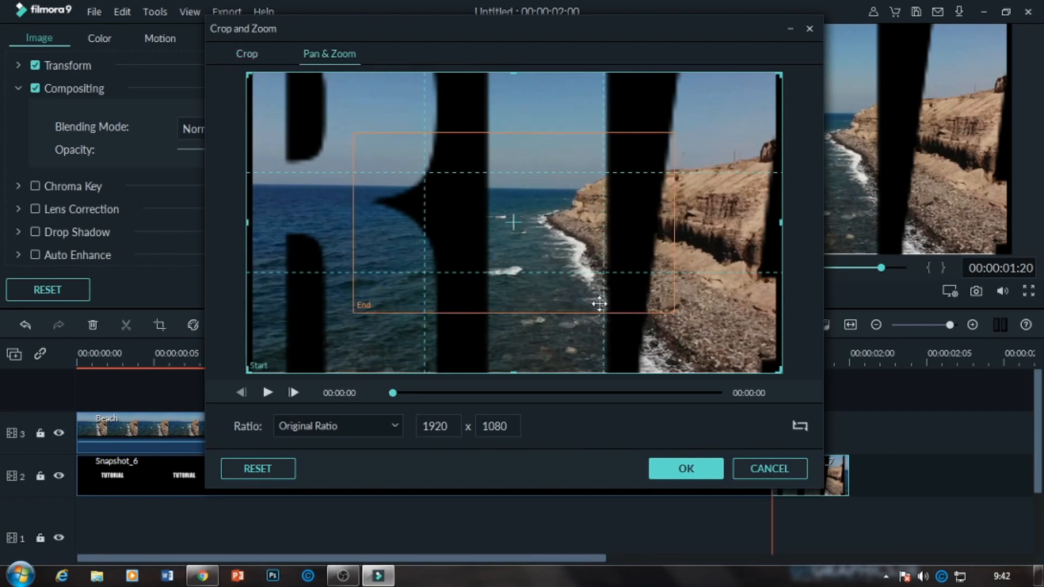
{"action": "left_click", "coordinate": [652, 269]}
{"action": "left_click_drag", "start_coordinate": [675, 221], "coordinate": [606, 235]}
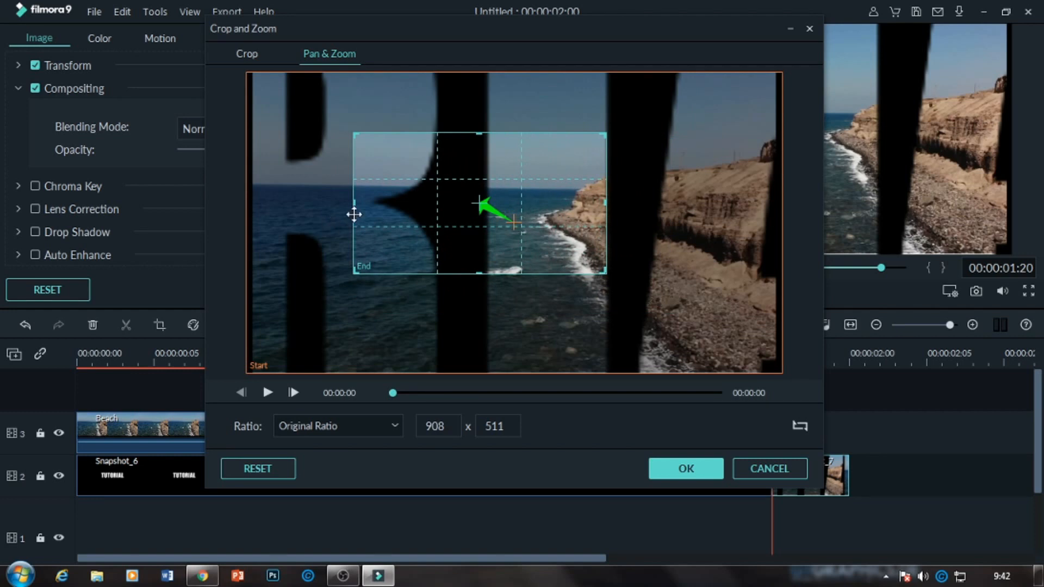
{"action": "left_click_drag", "start_coordinate": [352, 204], "coordinate": [489, 182]}
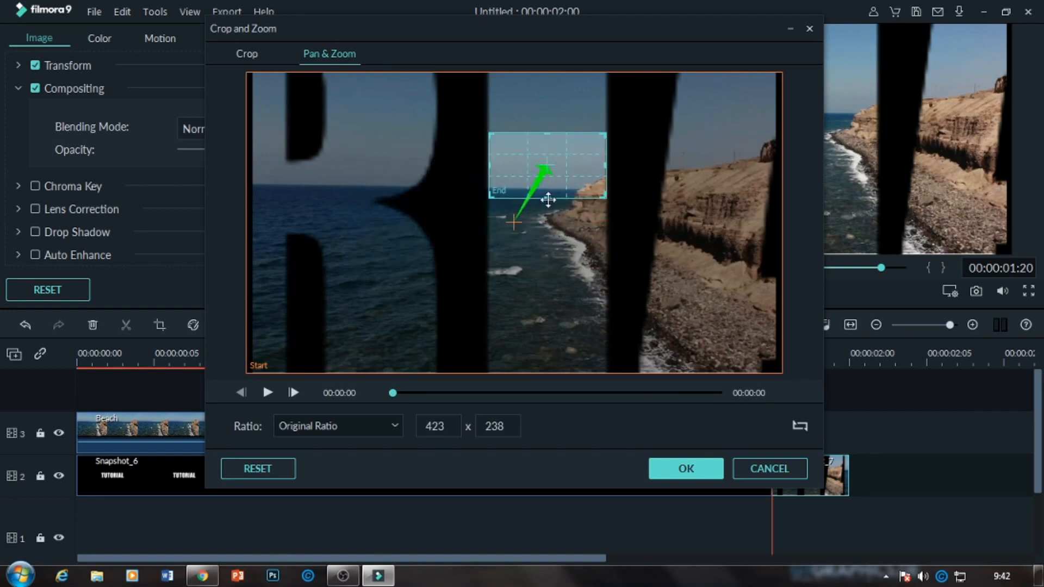
{"action": "left_click_drag", "start_coordinate": [547, 196], "coordinate": [547, 207]}
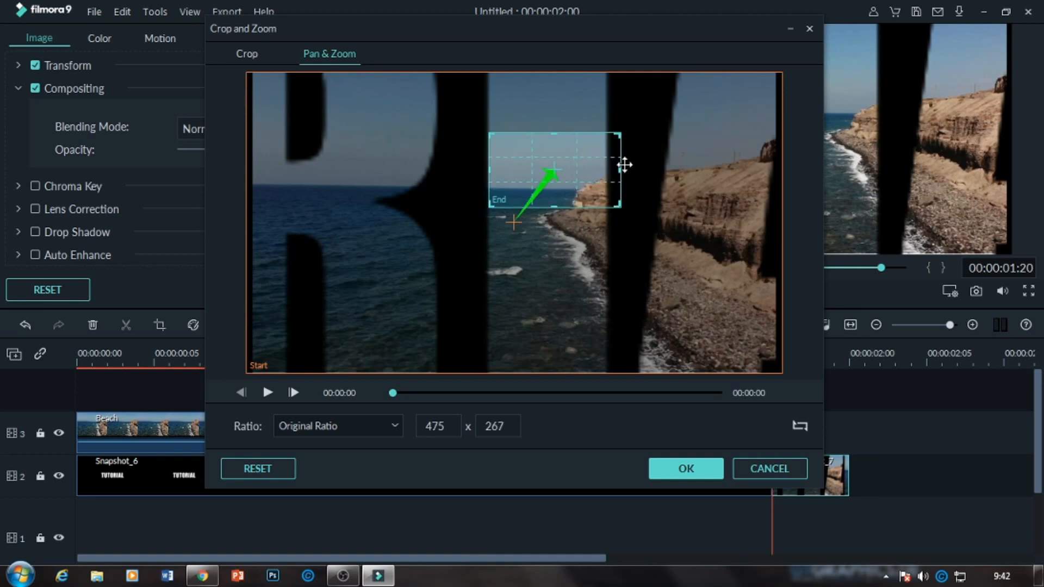
{"action": "left_click_drag", "start_coordinate": [619, 170], "coordinate": [553, 222]}
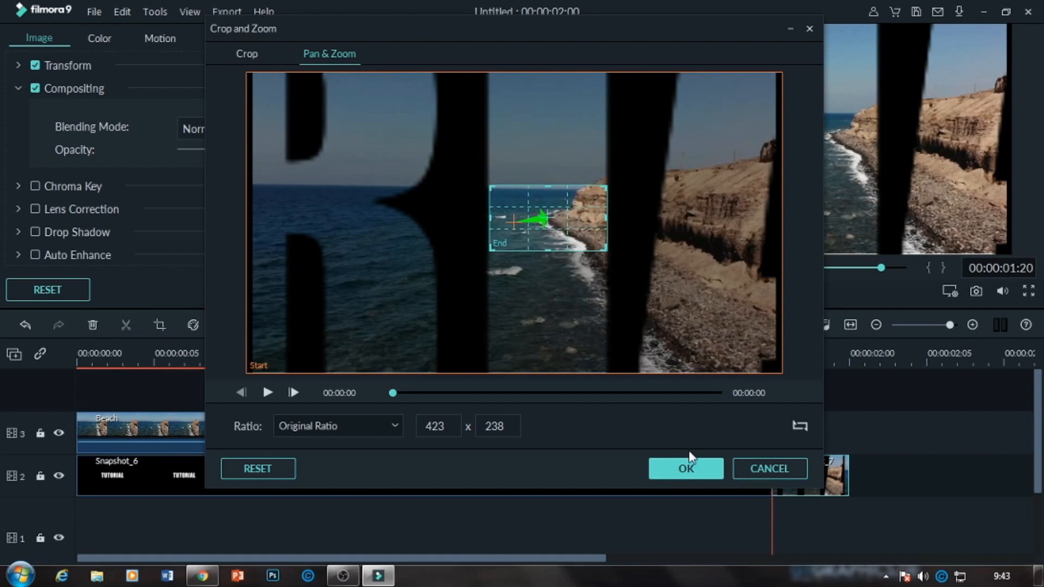
{"action": "left_click", "coordinate": [673, 462]}
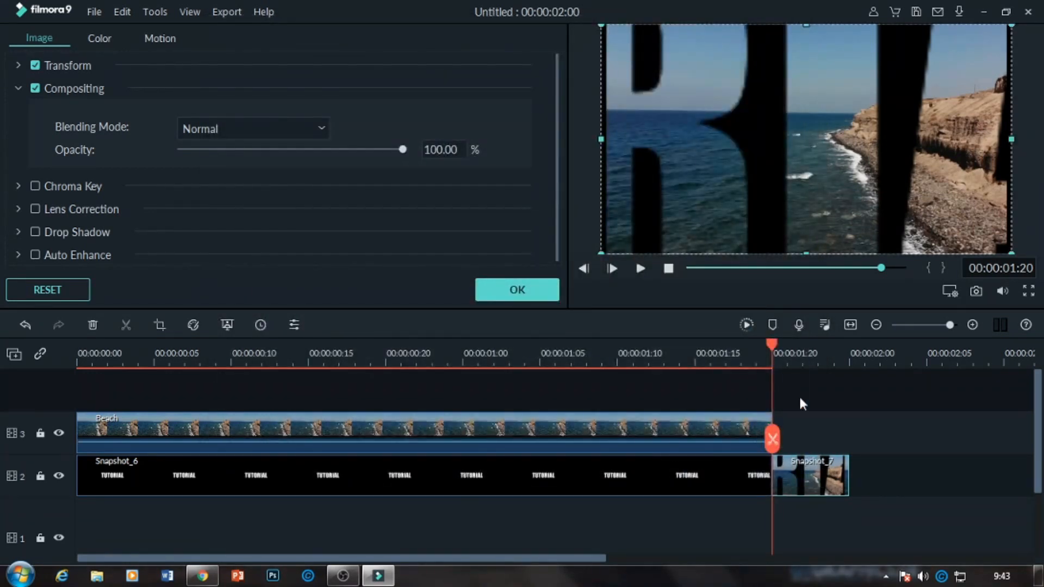
Render the timeline preview and play the whole sequence from the start in full screen.
{"action": "left_click", "coordinate": [745, 324]}
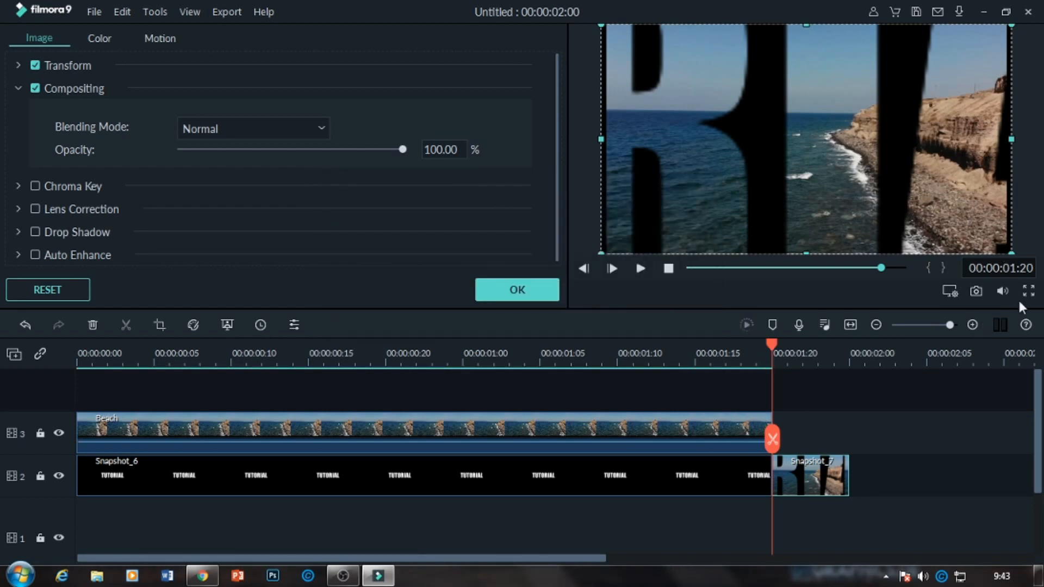
{"action": "left_click", "coordinate": [882, 269]}
{"action": "left_click_drag", "start_coordinate": [882, 267], "coordinate": [673, 269]}
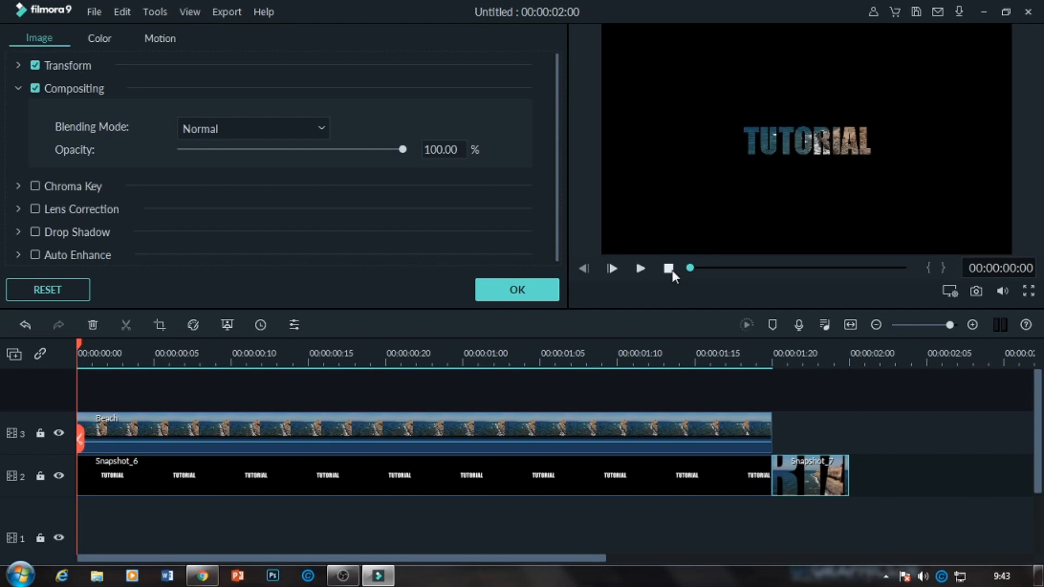
{"action": "left_click", "coordinate": [1027, 291]}
{"action": "key", "text": "space"}
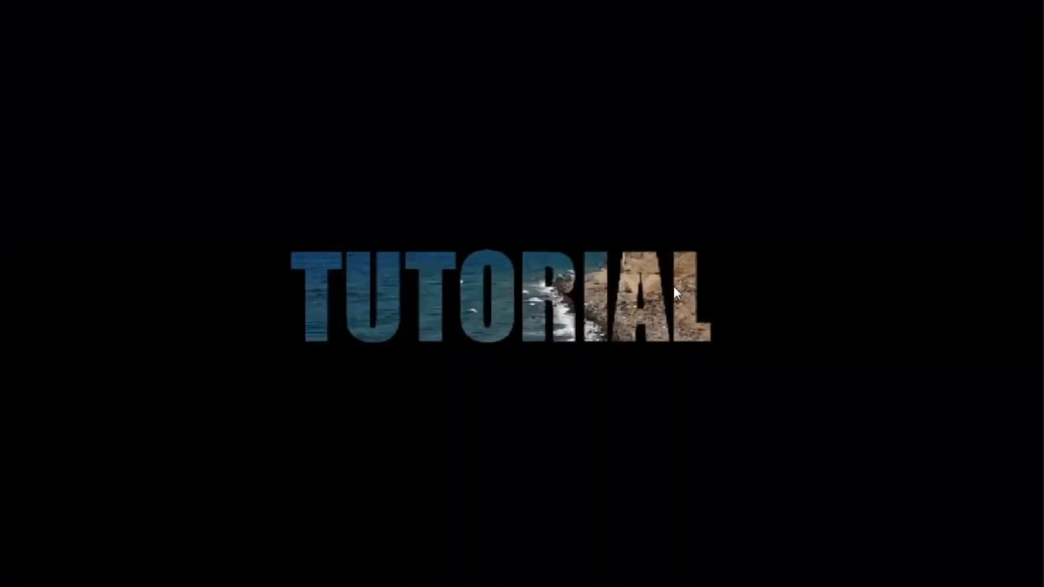
{"action": "key", "text": "Escape"}
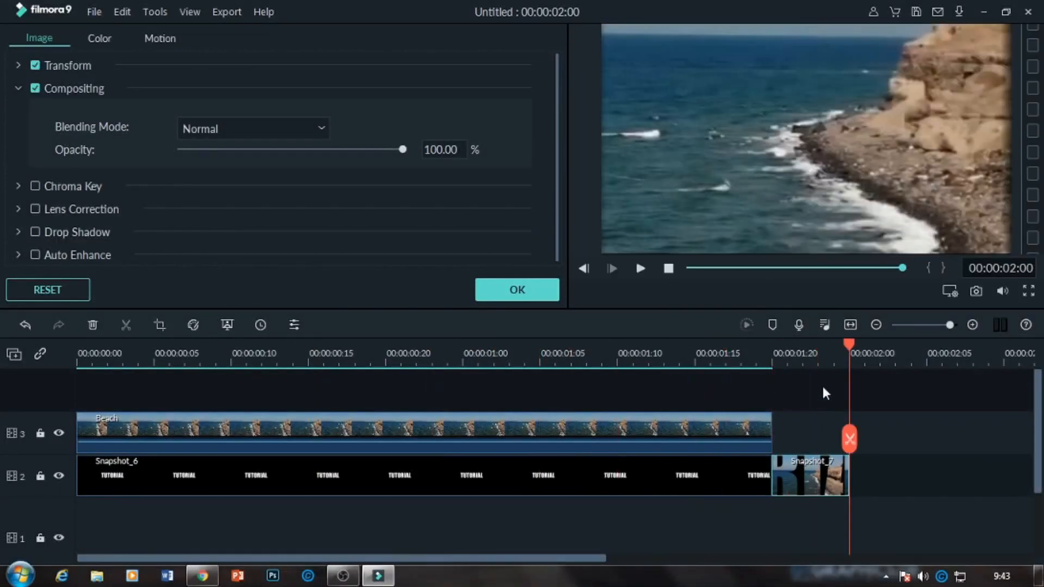
Check the join between Snapshot_6 and Snapshot_7 frame by frame and play it from 00:00:01:20.
{"action": "left_click_drag", "start_coordinate": [849, 345], "coordinate": [779, 356]}
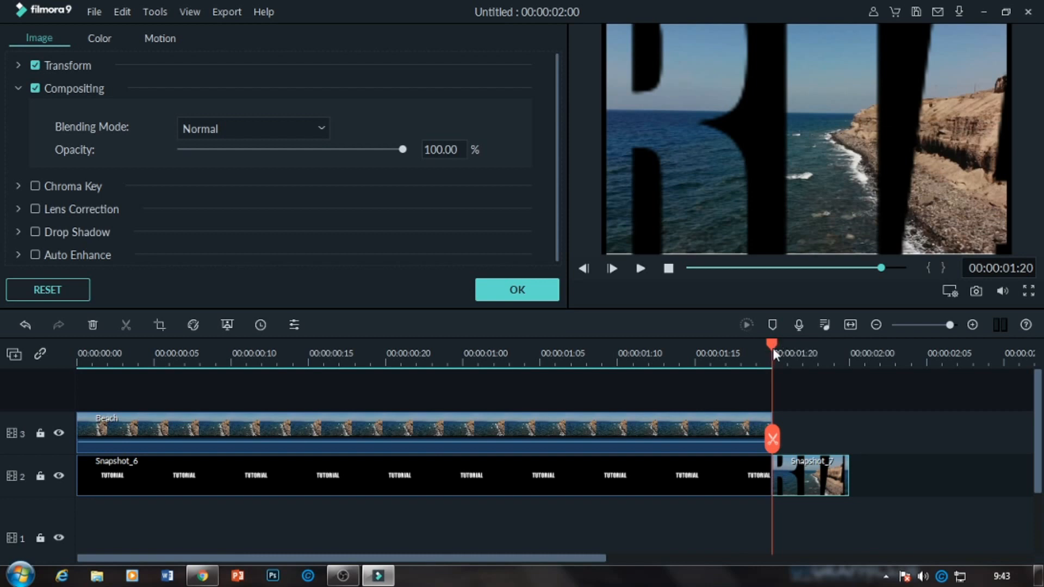
{"action": "key", "text": "Right"}
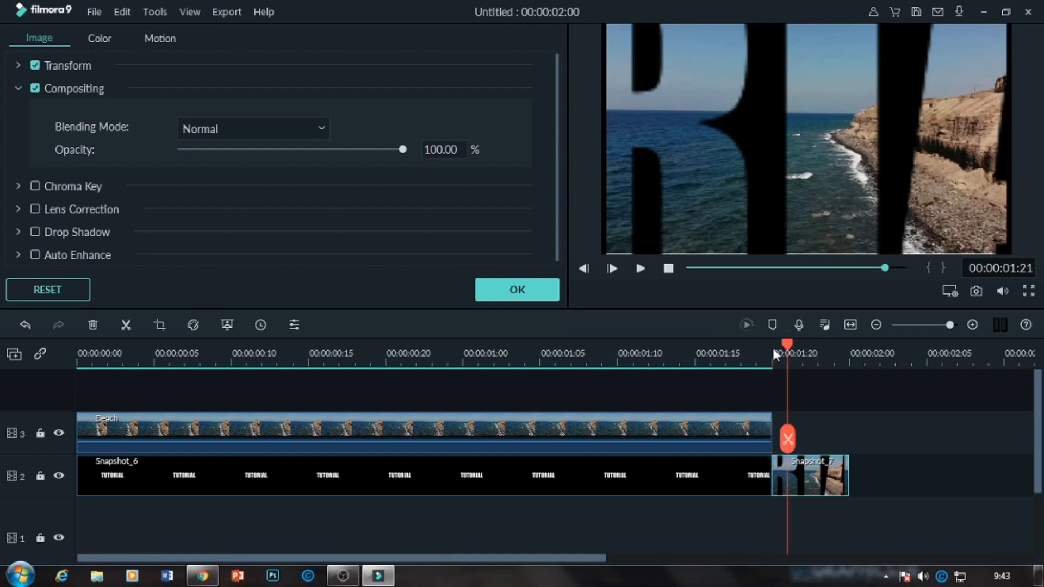
{"action": "key", "text": "Left"}
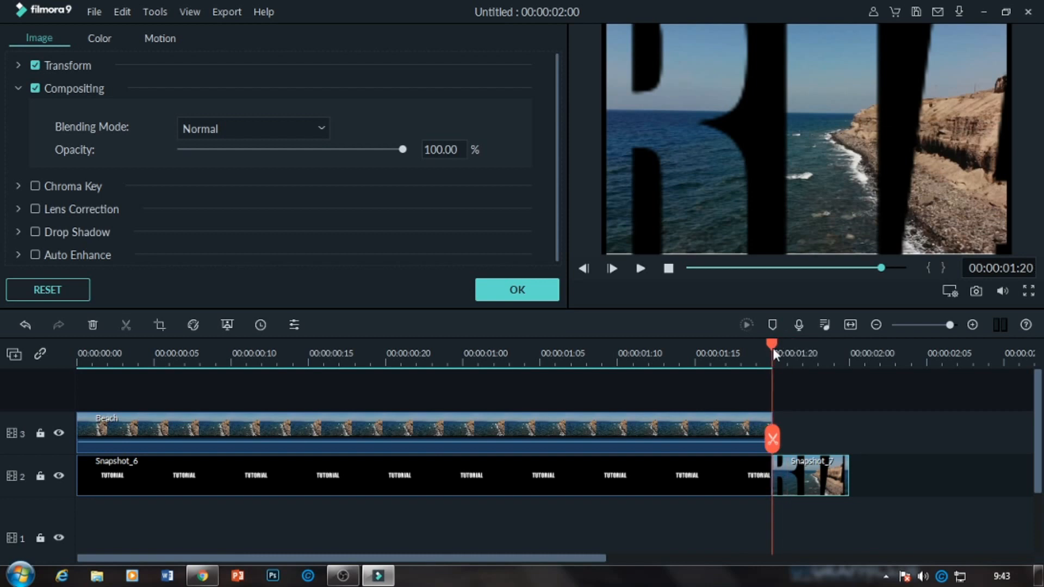
{"action": "left_click", "coordinate": [640, 268]}
Split the Snapshot_7 clip at 00:00:01:21 and delete its one-frame first piece, closing the gap.
{"action": "key", "text": "Left"}
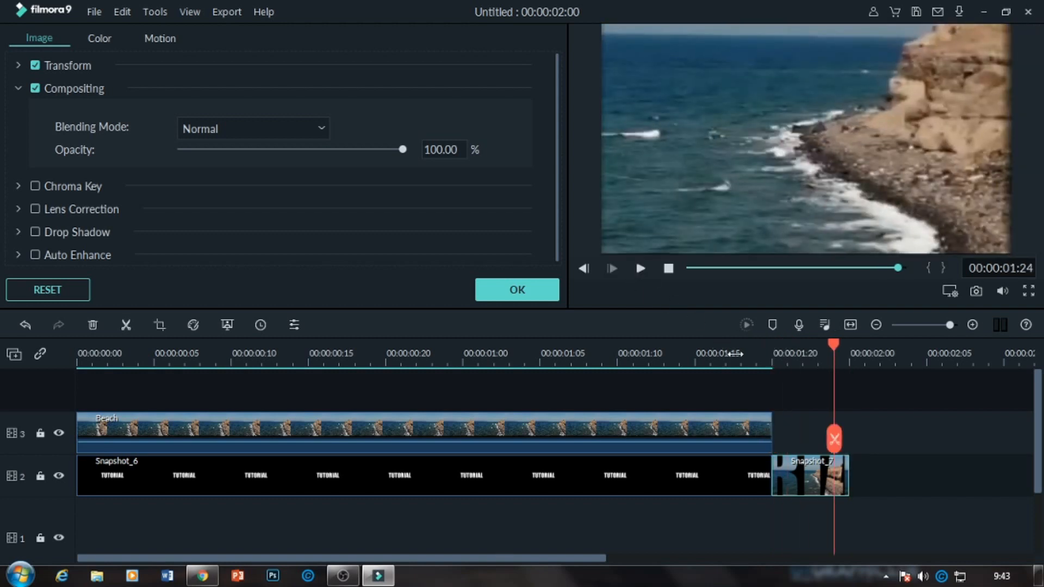
{"action": "key", "text": "Left"}
{"action": "key", "text": "Left"}
{"action": "key", "text": "Left"}
{"action": "key", "text": "Left"}
{"action": "key", "text": "Left"}
{"action": "key", "text": "Right"}
{"action": "key", "text": "Right"}
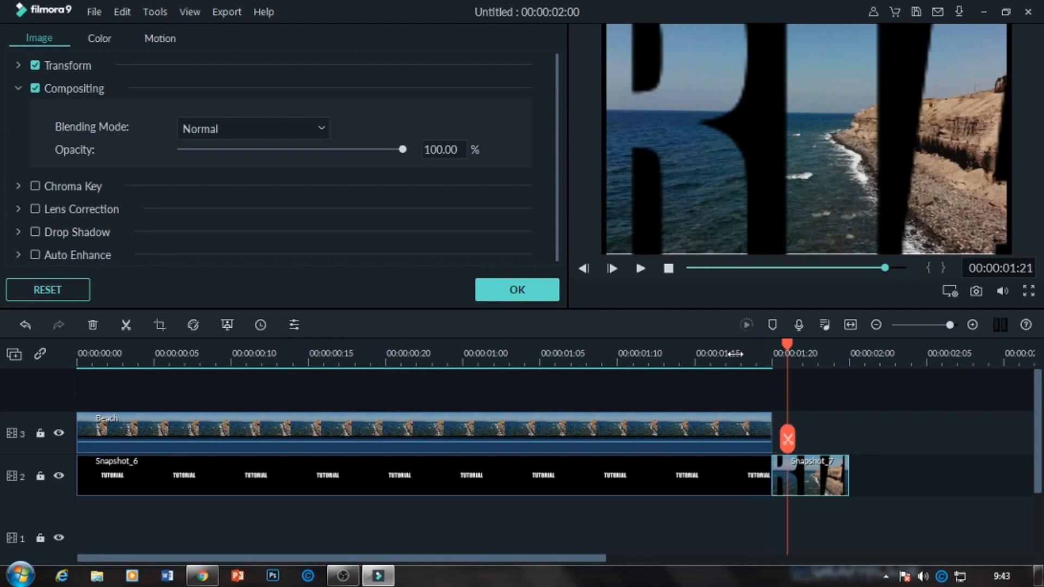
{"action": "left_click", "coordinate": [125, 332]}
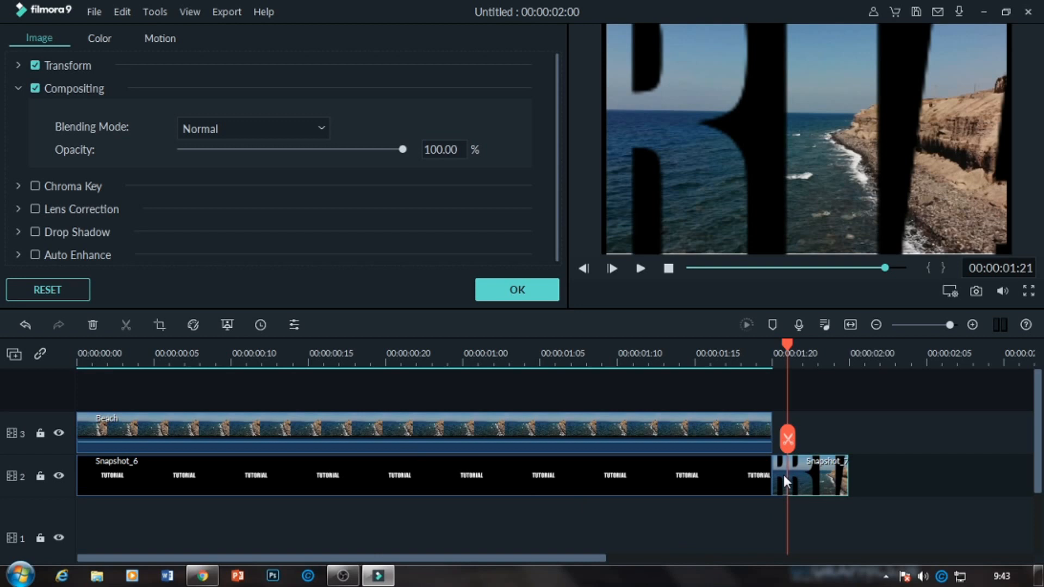
{"action": "key", "text": "Delete"}
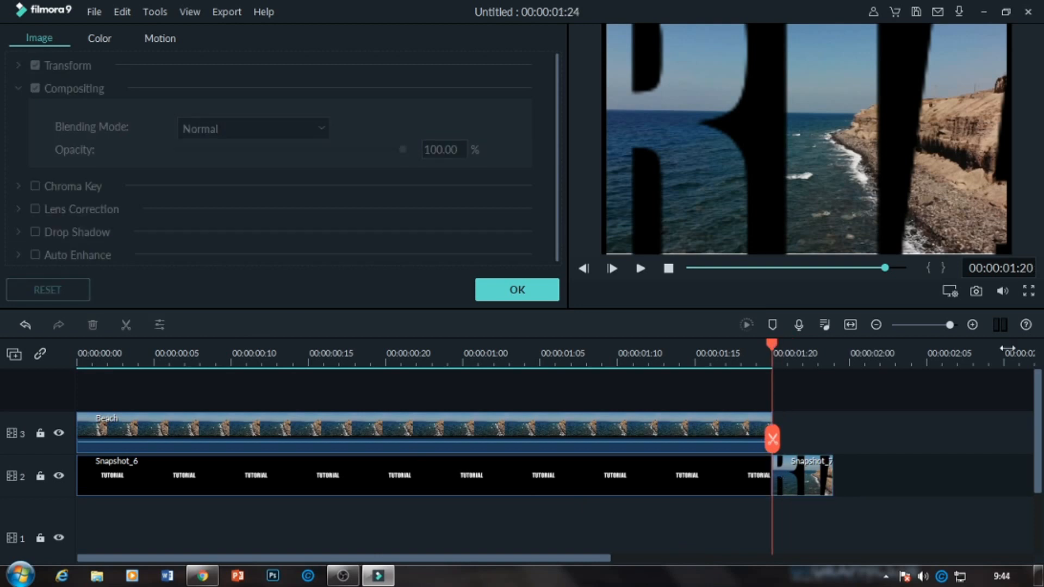
Play the trimmed sequence in full screen to check the zoom across the join.
{"action": "left_click", "coordinate": [1028, 291]}
{"action": "key", "text": "space"}
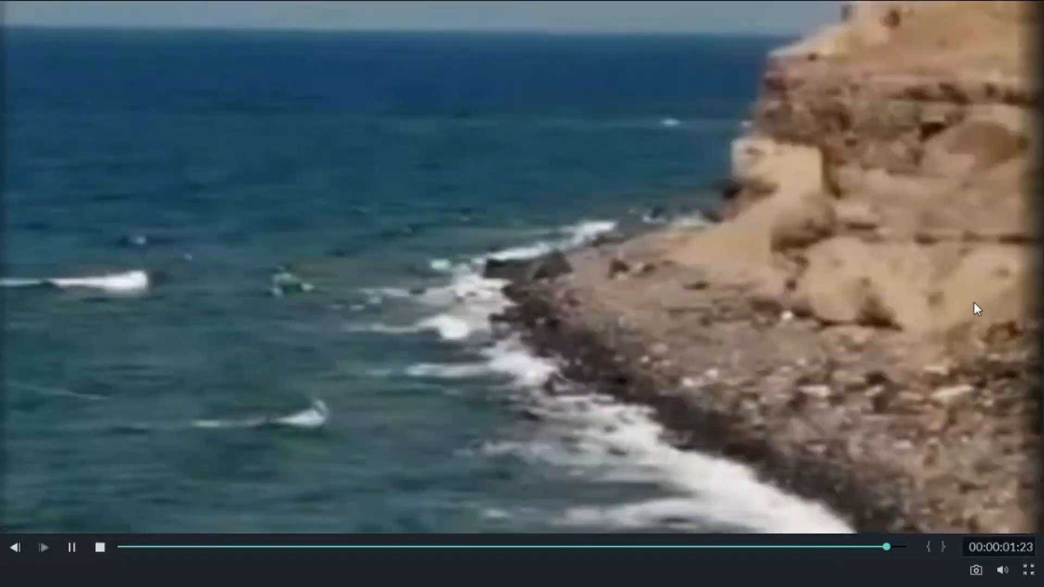
{"action": "key", "text": "space"}
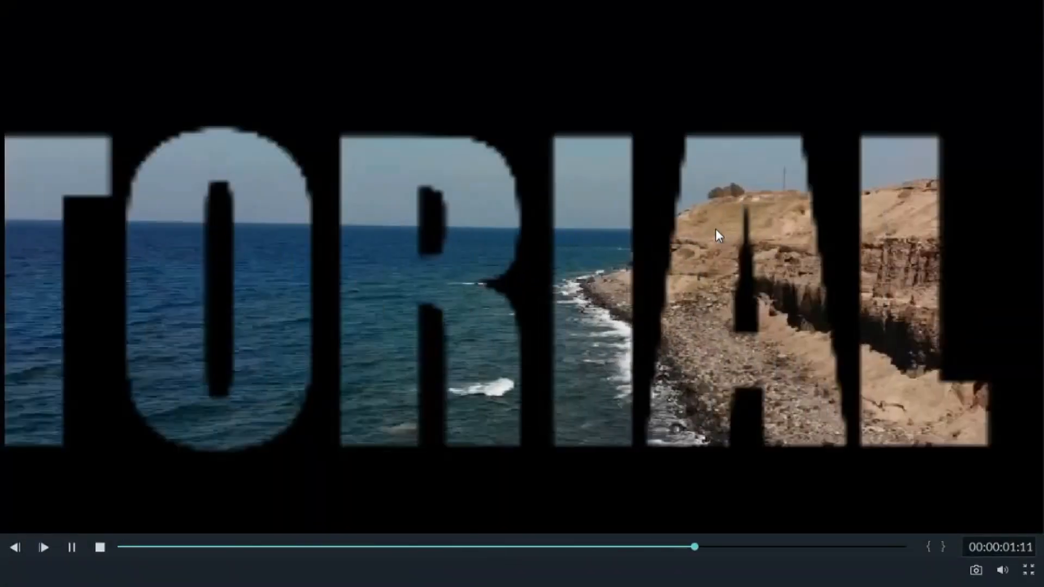